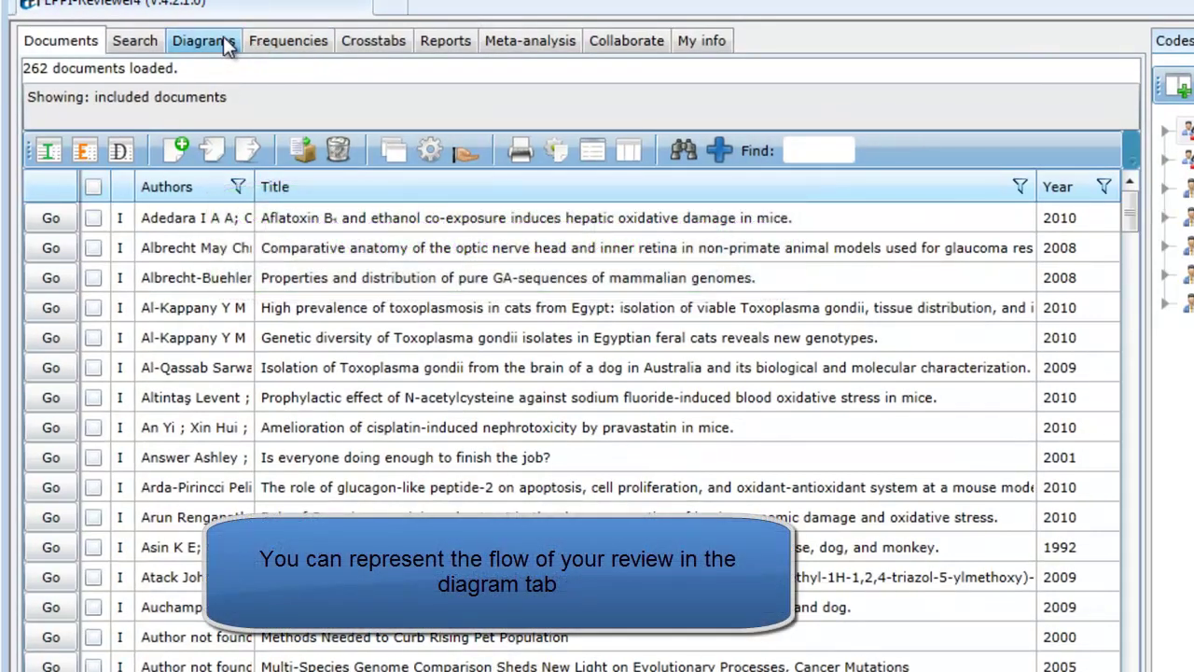
- Load the saved Review flow diagram and view the stages of the review
click(227, 47)
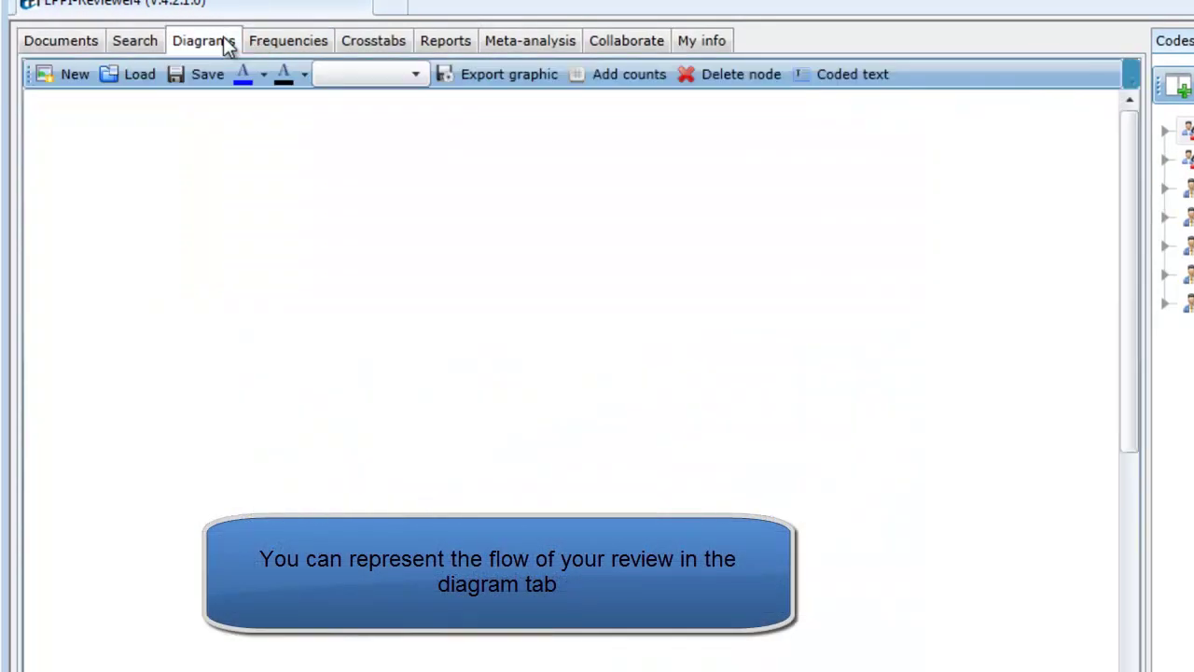
click(134, 73)
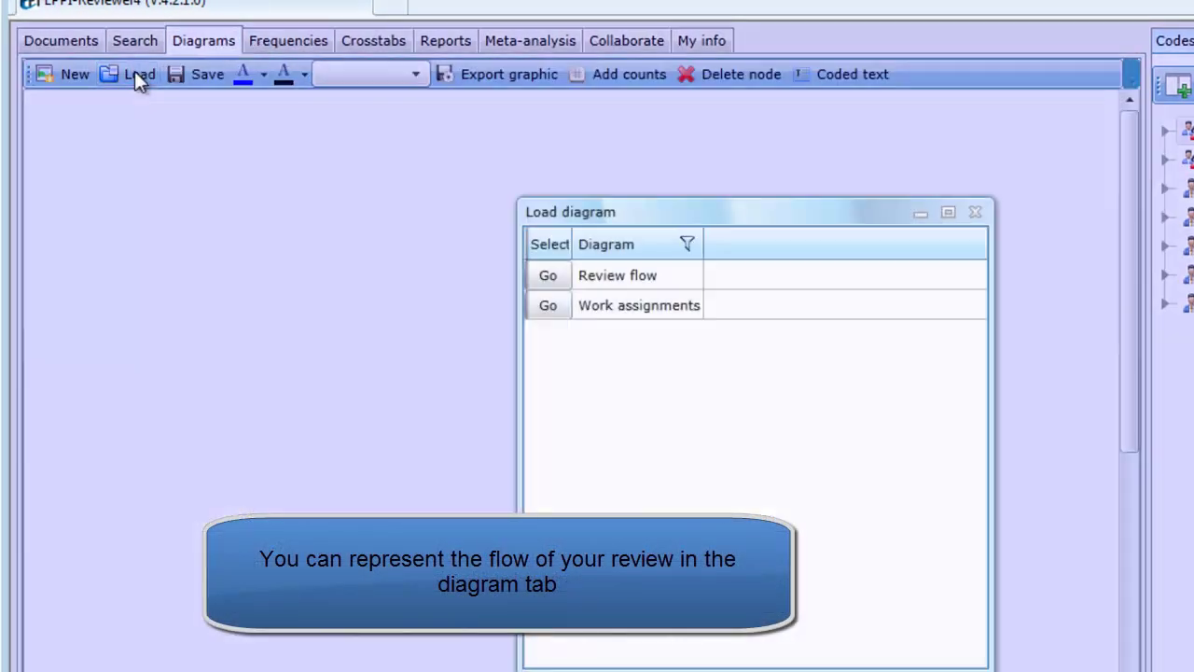
click(551, 274)
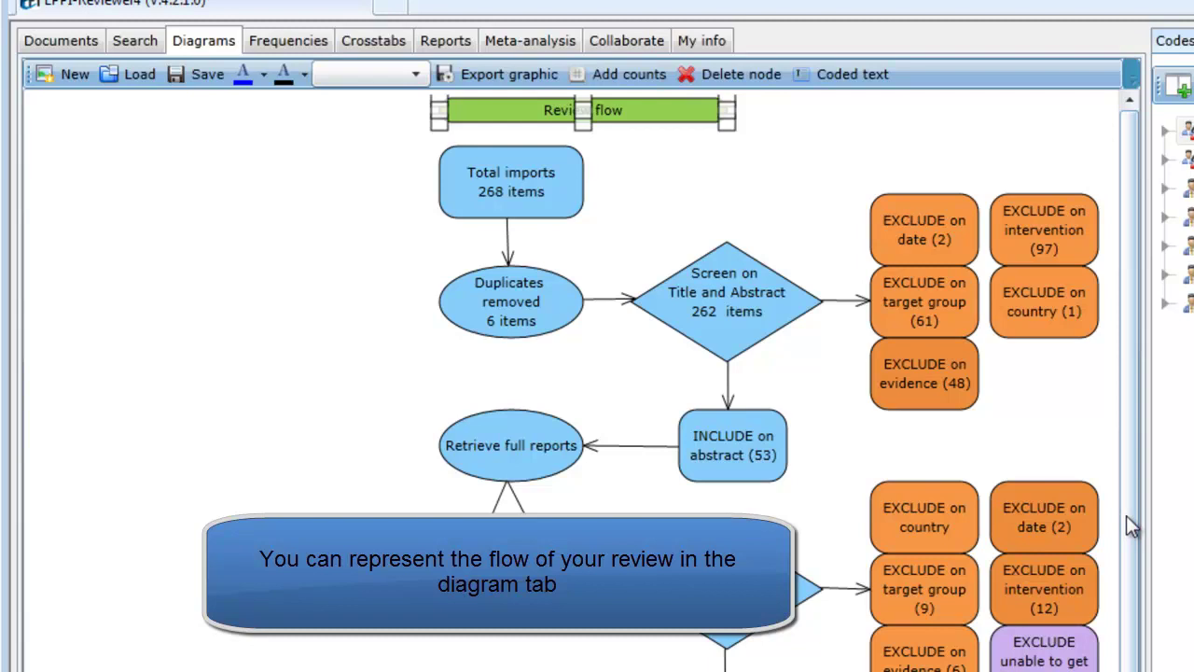
click(1054, 434)
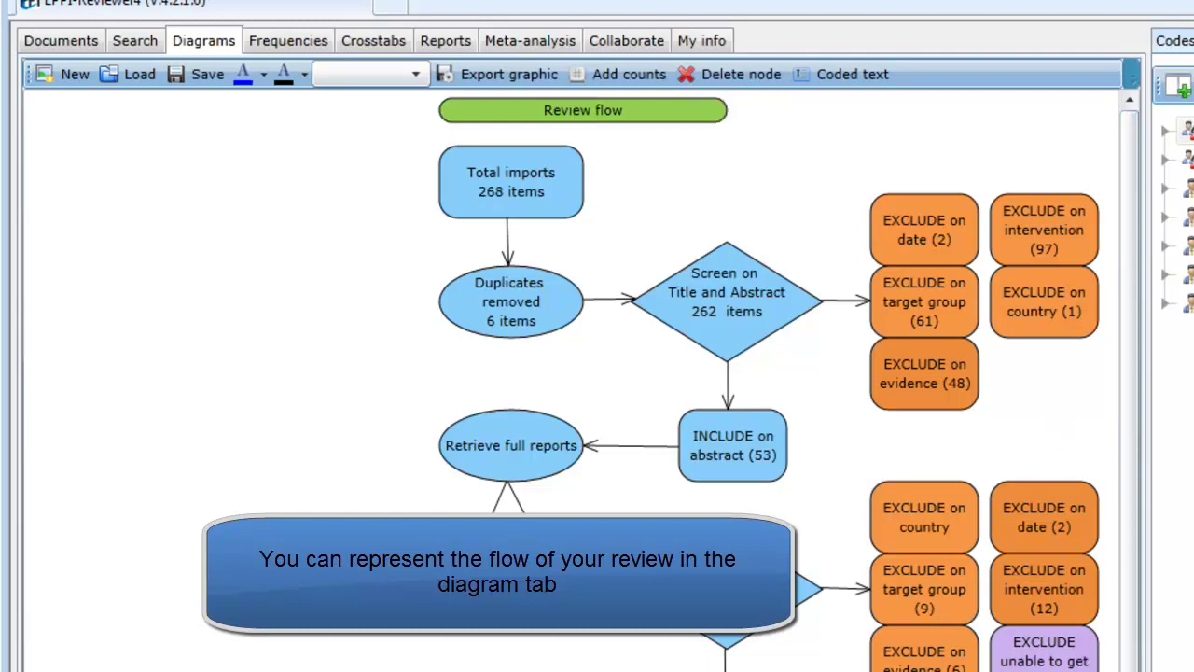
scroll(578, 382, right, 5)
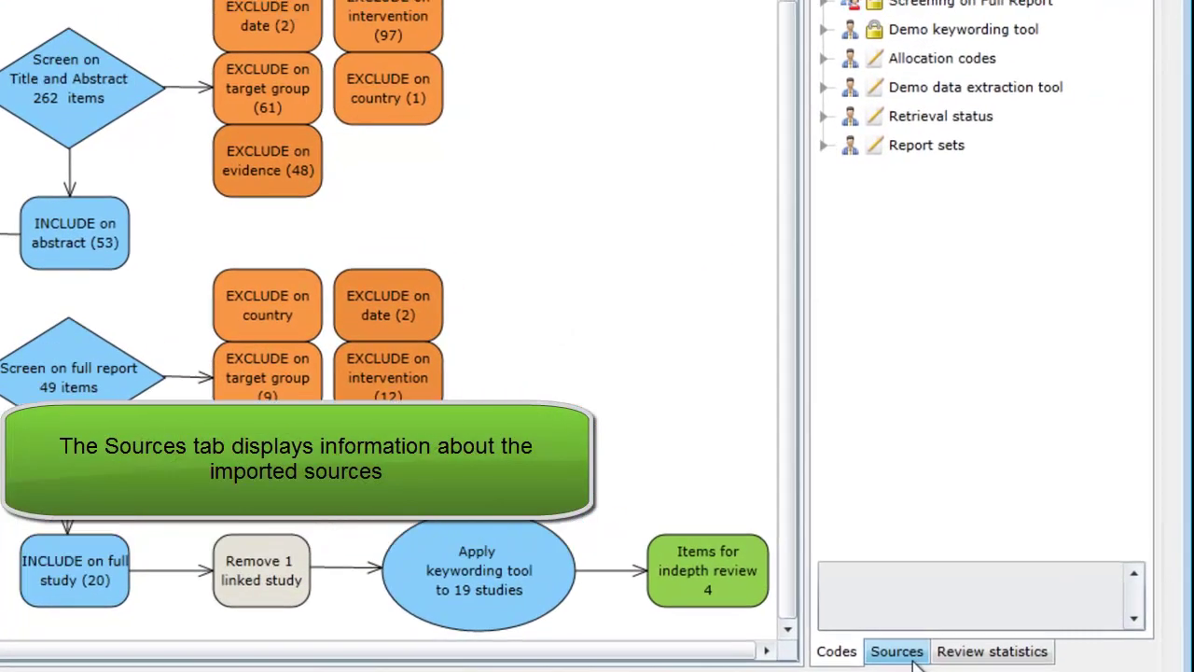
- Examine the stored source log details, including those for csaresults.ris, and close the source manager
click(915, 658)
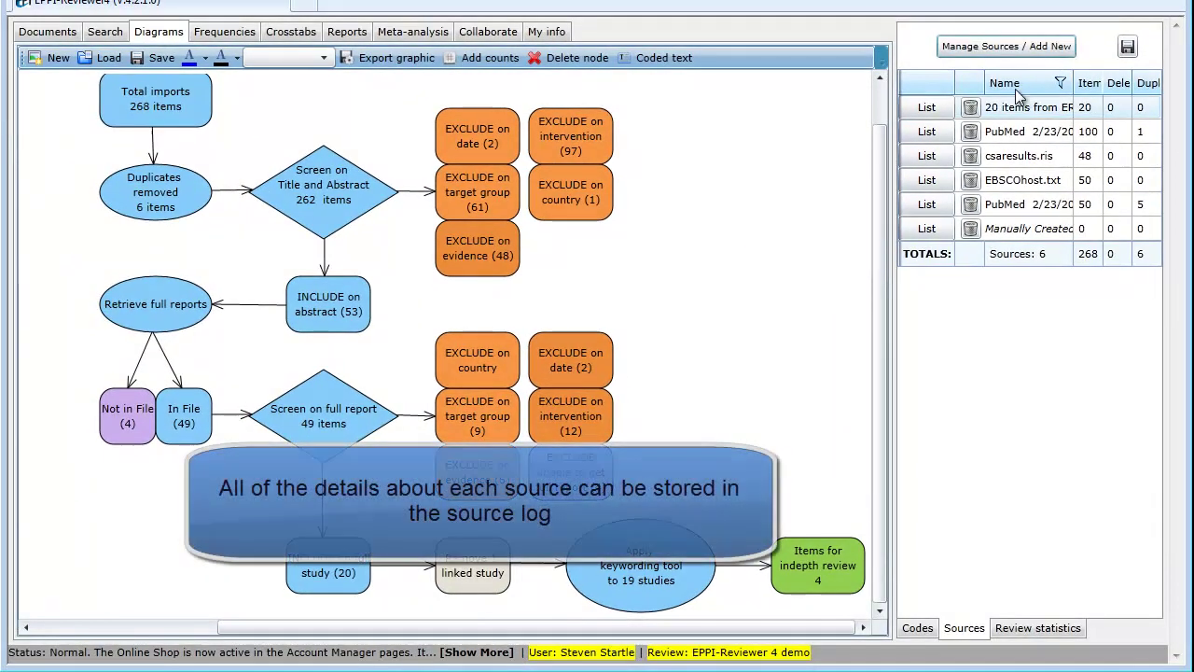
click(1001, 47)
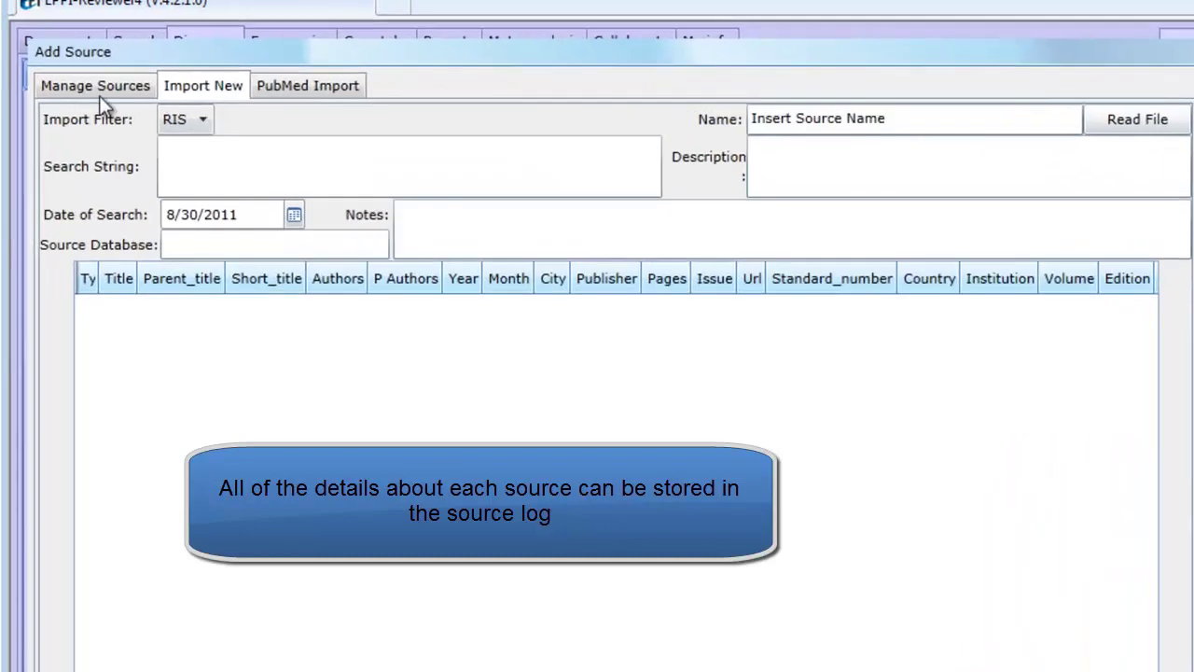
click(70, 88)
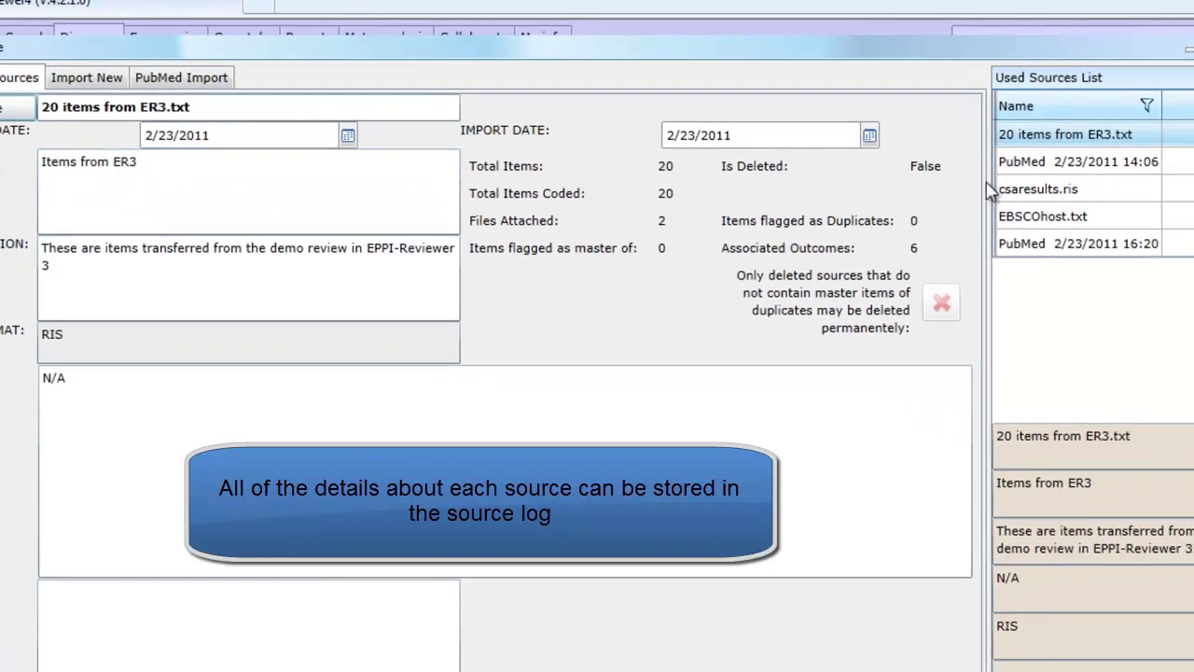
click(1026, 168)
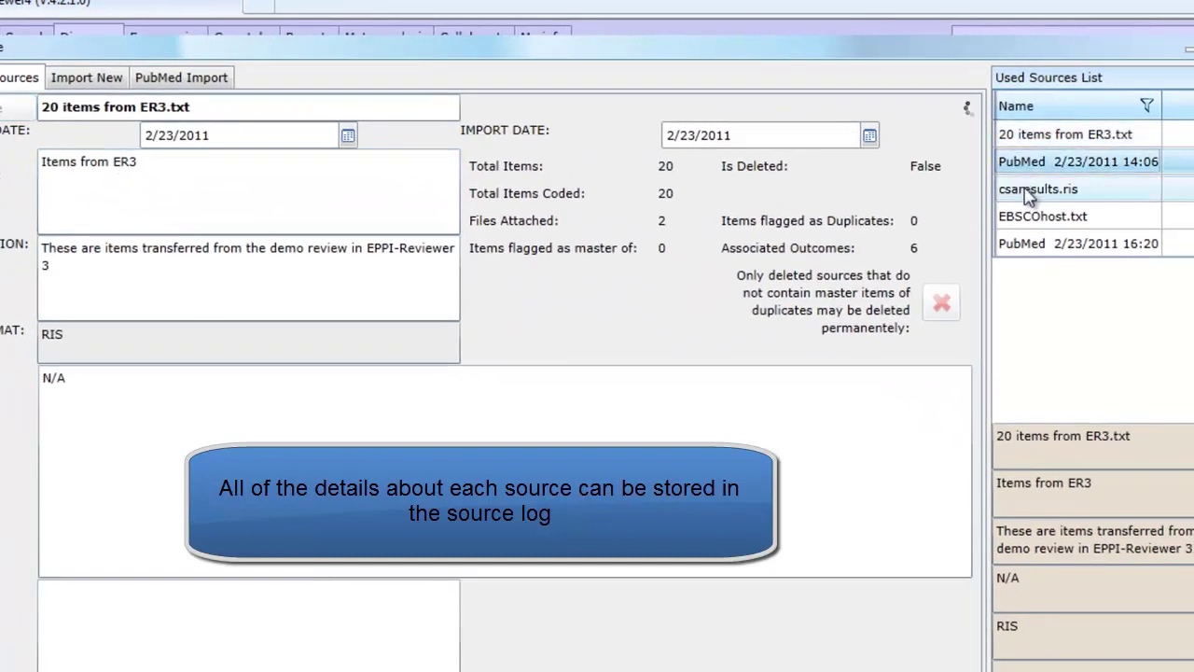
click(996, 192)
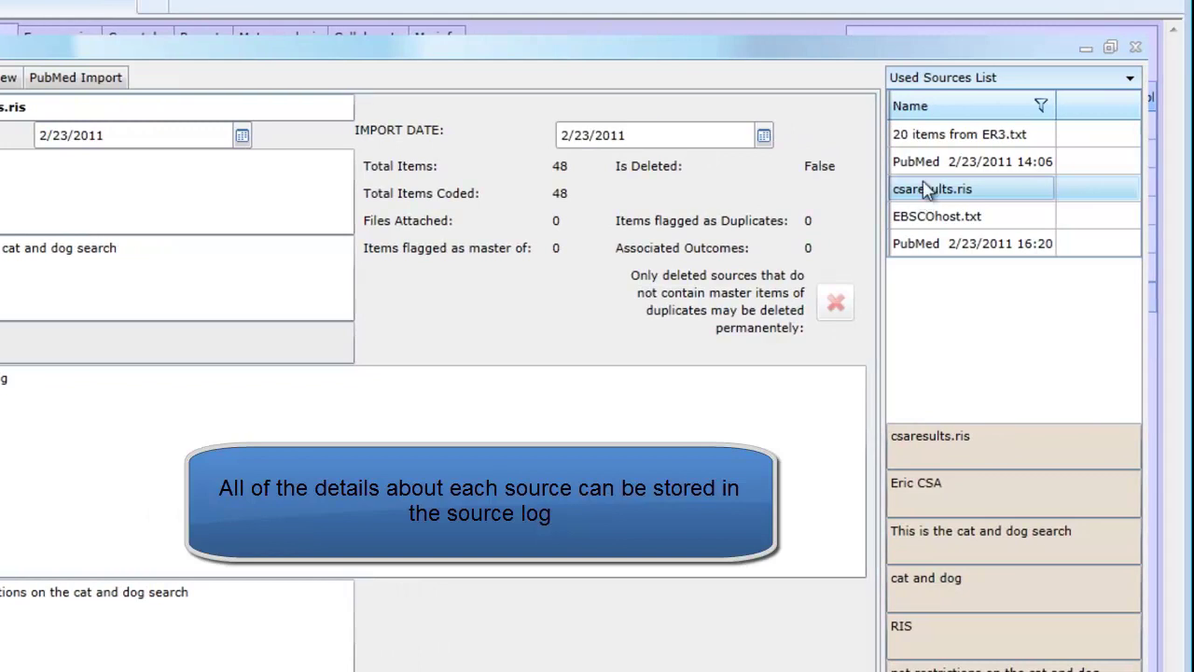
click(1138, 48)
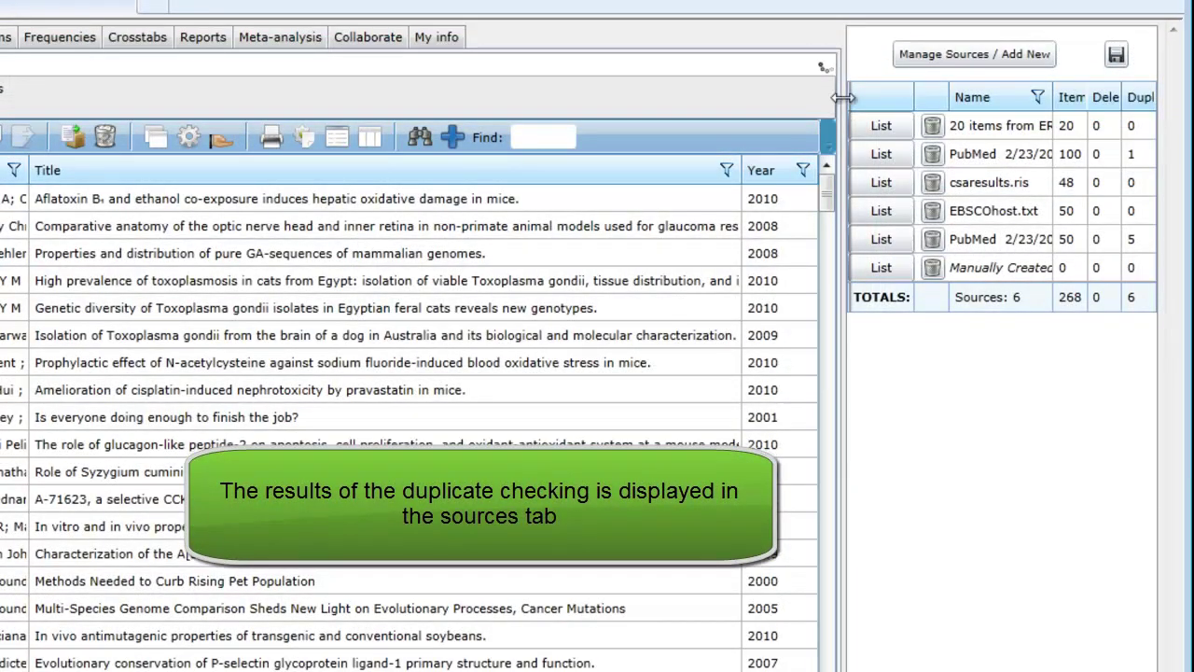
- Widen the sources list to show the duplicates column and inspect the first group in the duplicate groups manager
drag(753, 107, 752, 107)
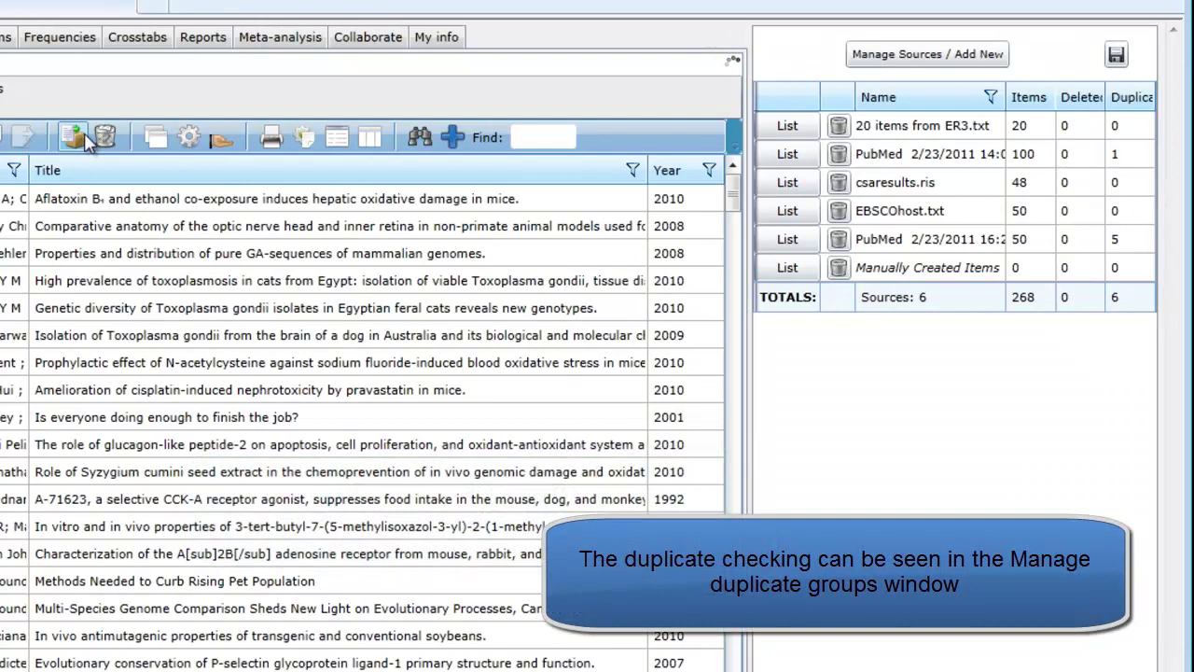
click(155, 140)
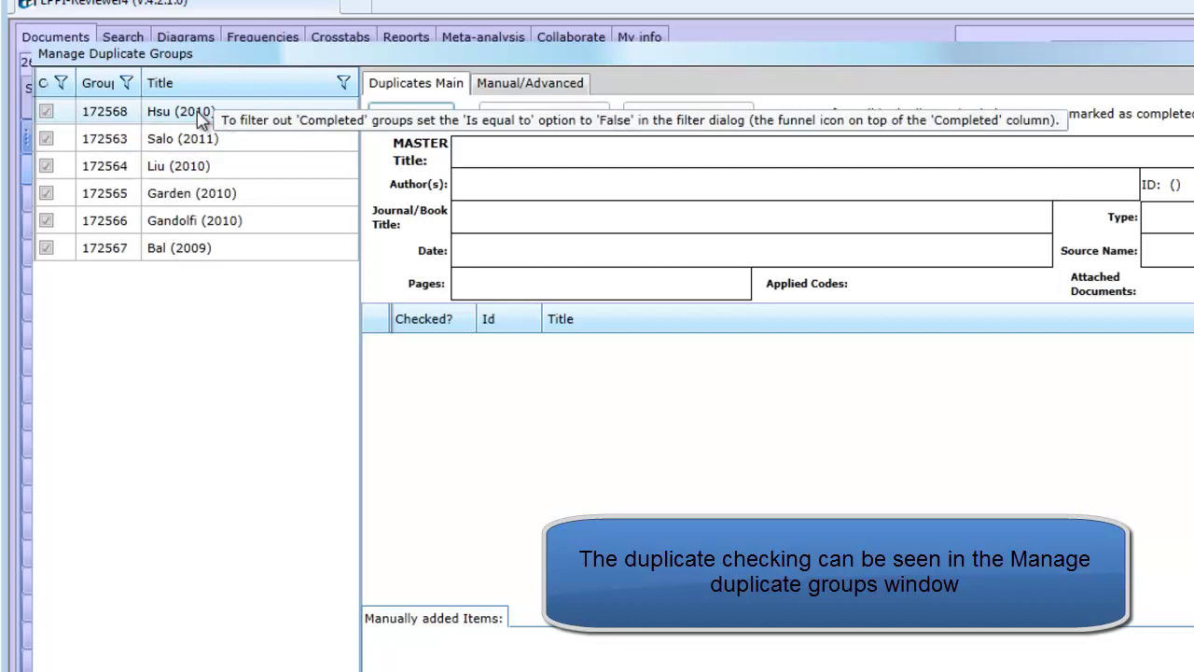
click(200, 114)
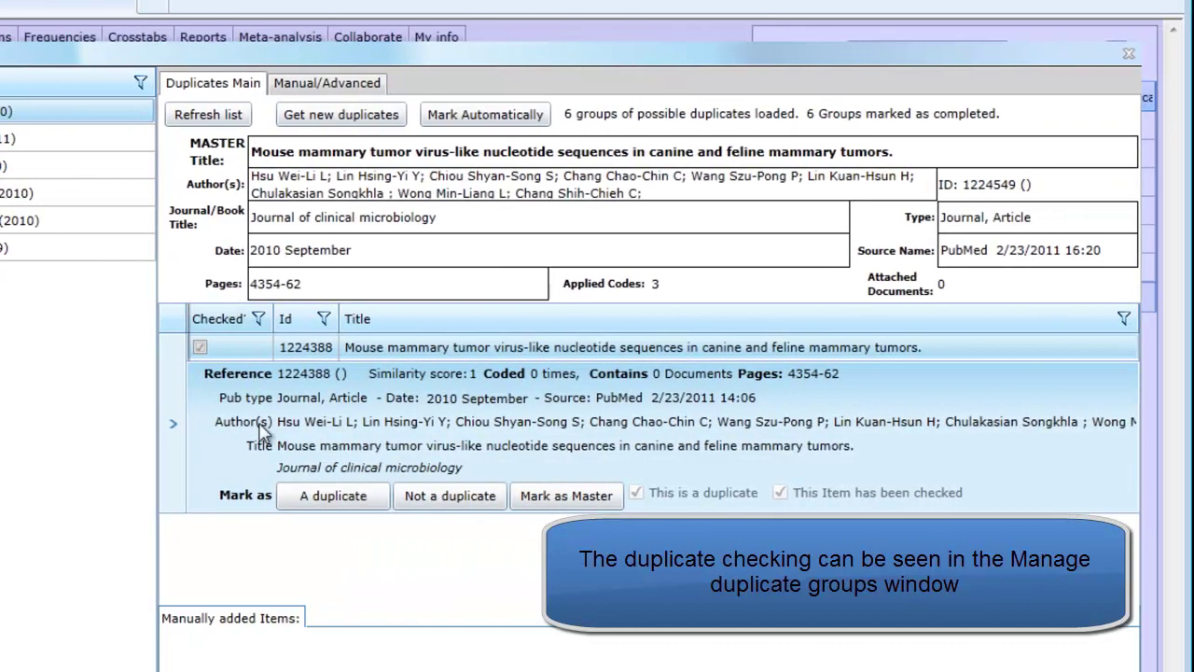
click(1131, 56)
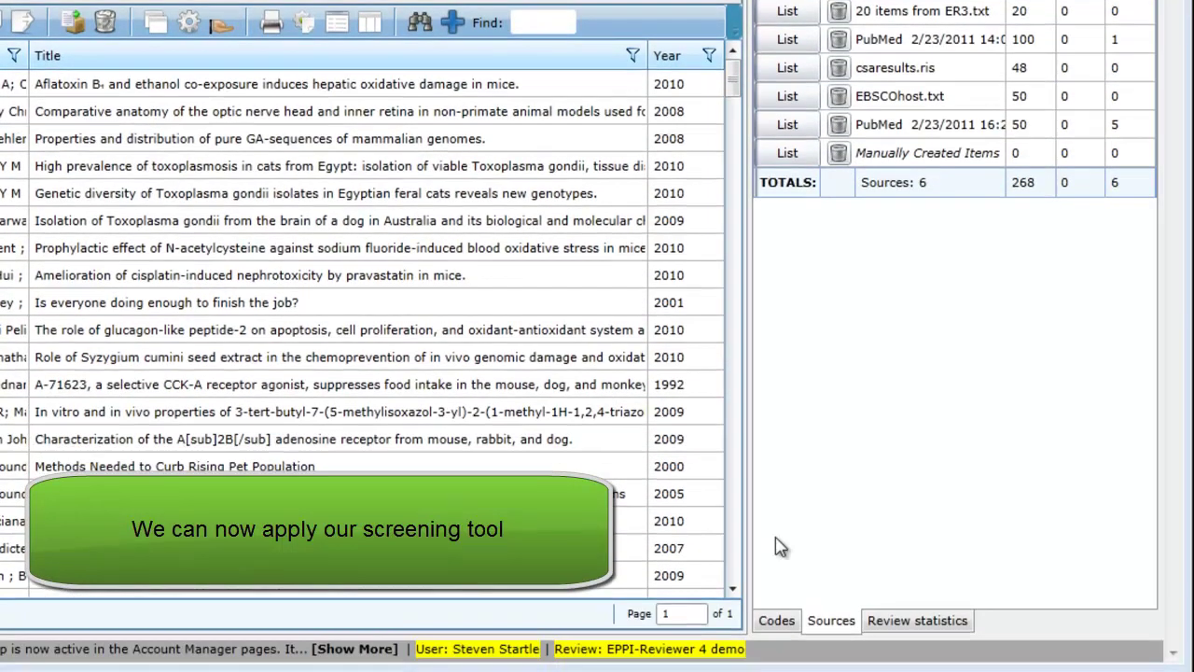
- Expand the Screening on Title and Abstract code set and load the Work assignments diagram
click(776, 620)
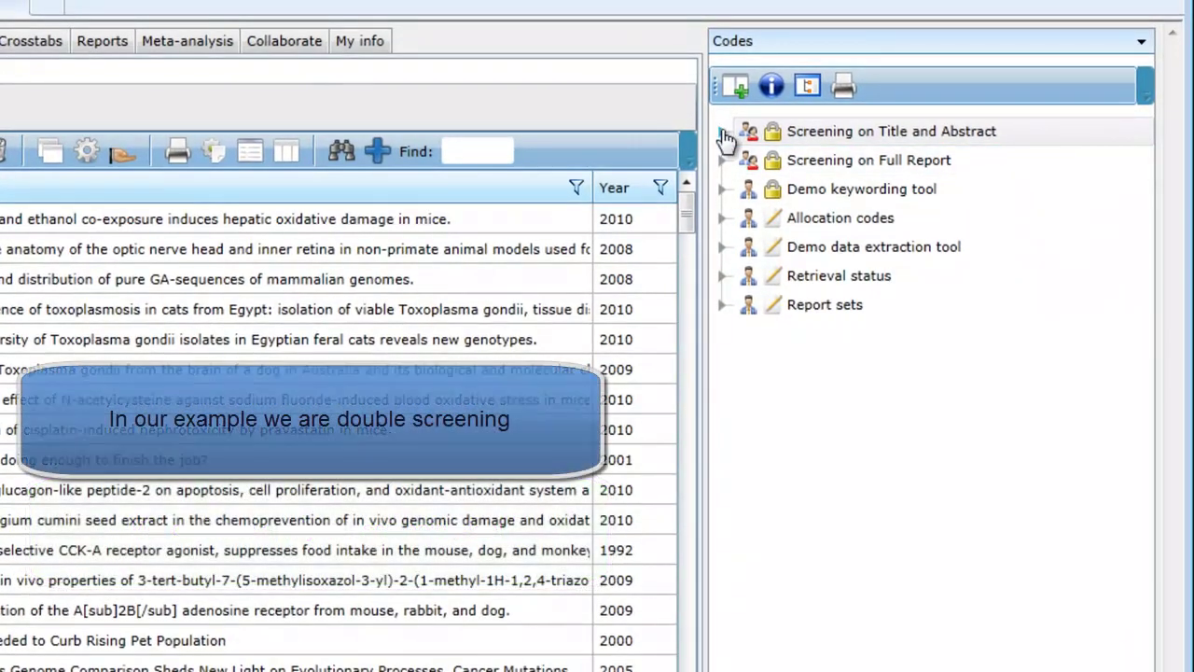
click(723, 132)
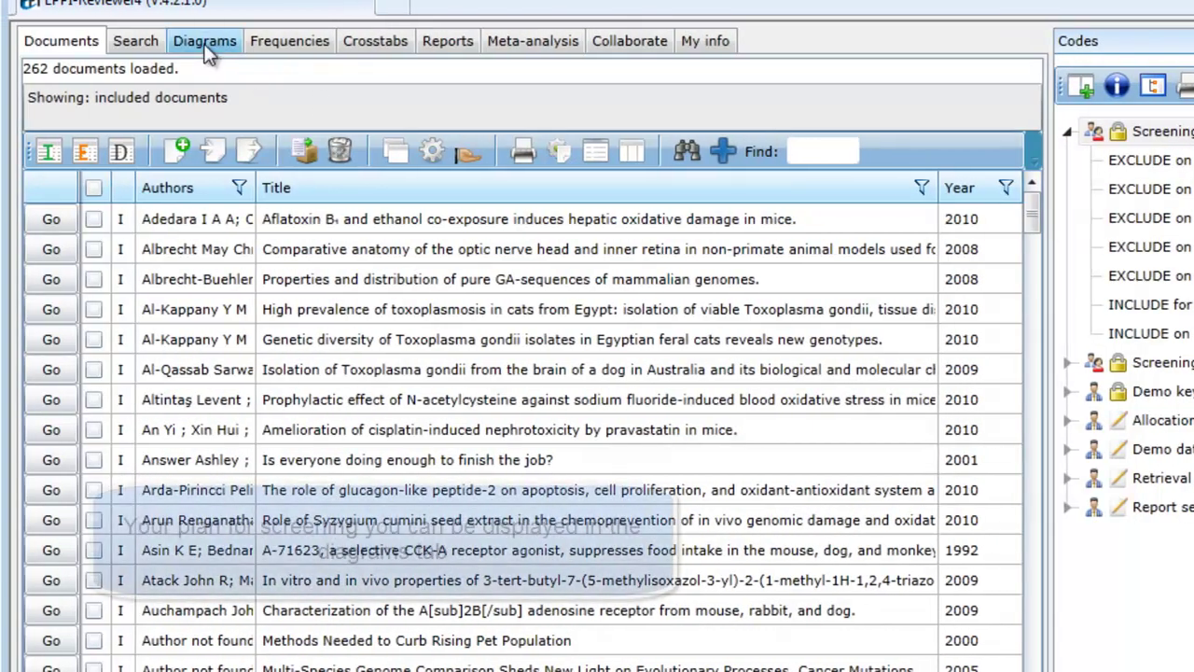
click(205, 43)
click(136, 78)
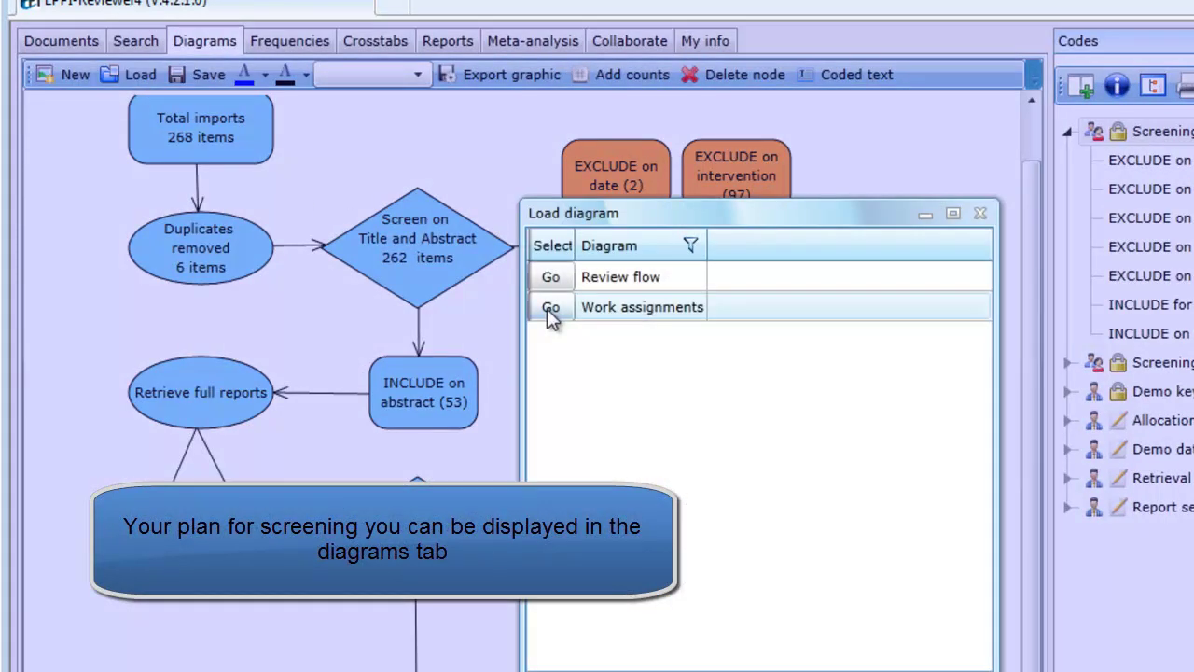
click(551, 308)
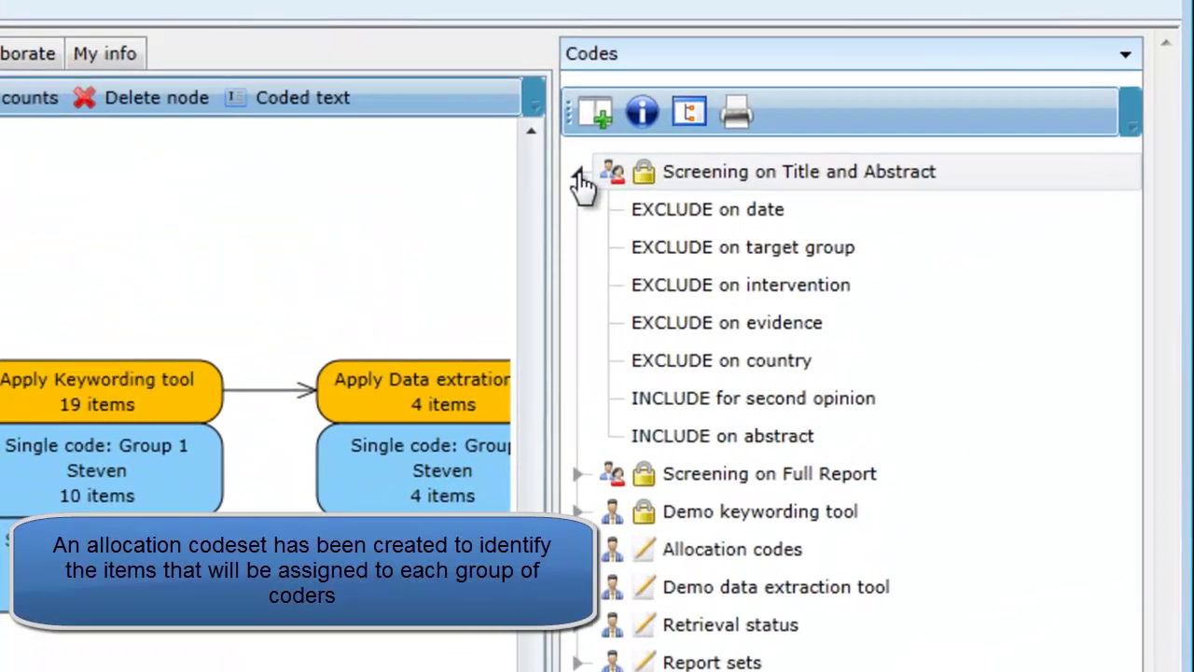
- Collapse the Screening on Title and Abstract code set and expand Allocation codes to show the Group 1 and Group 2 T&A codes
click(924, 81)
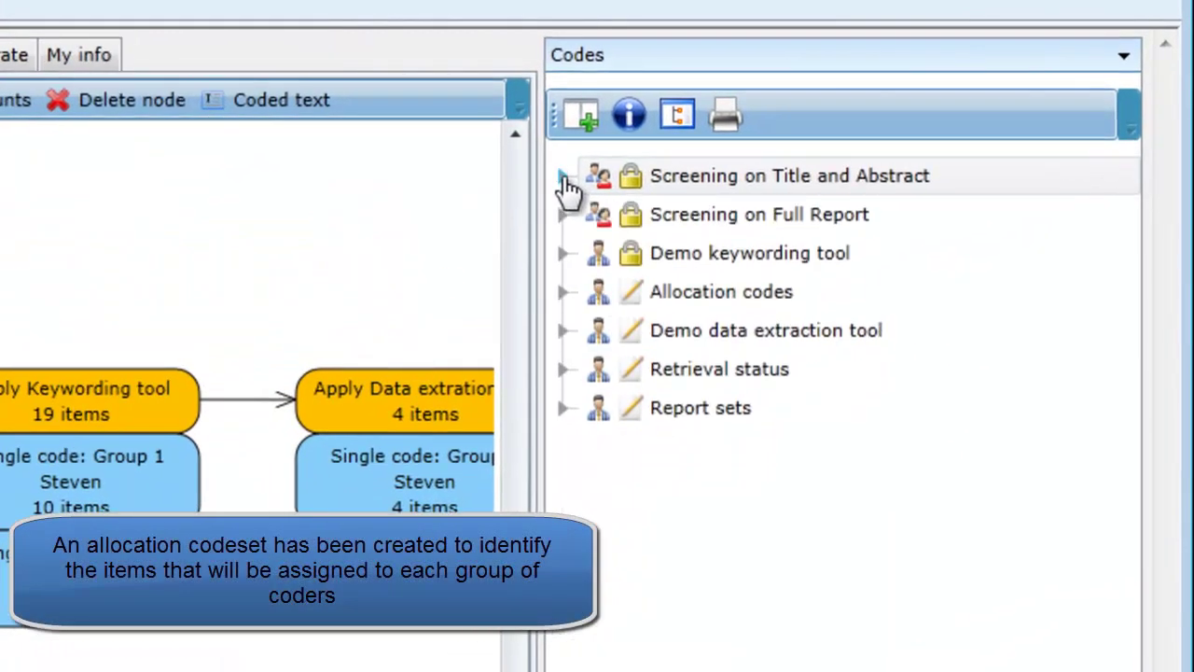
click(565, 293)
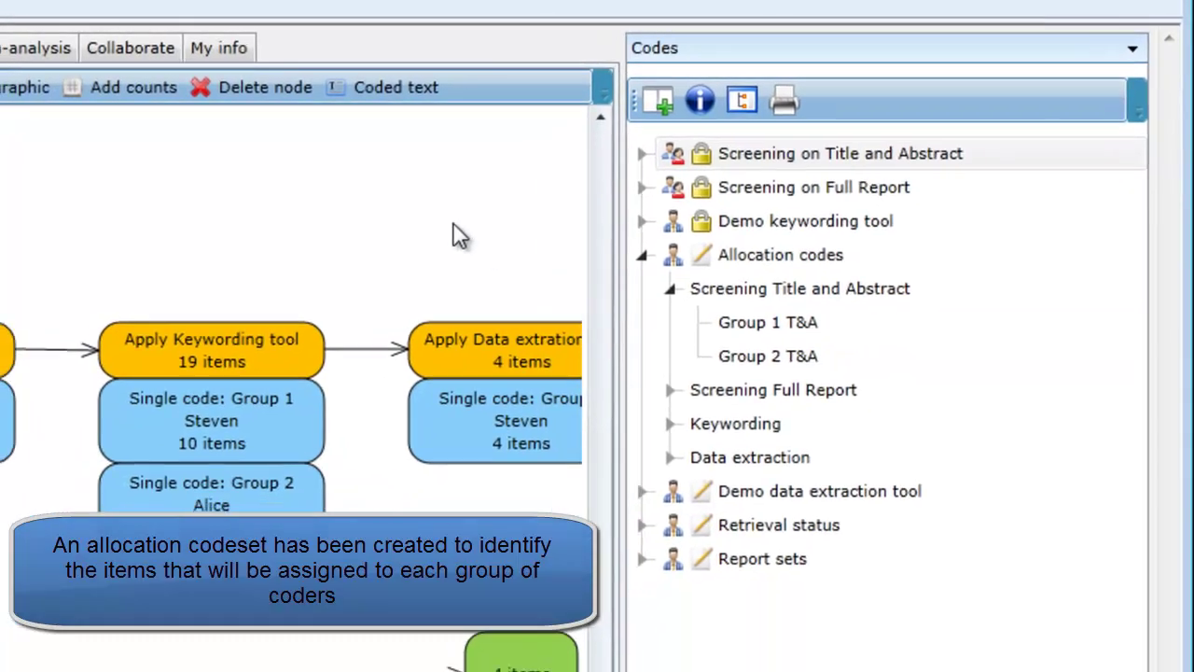
- View the agreement and disagreement statistics of the Group 1 T&A coder comparison
click(124, 39)
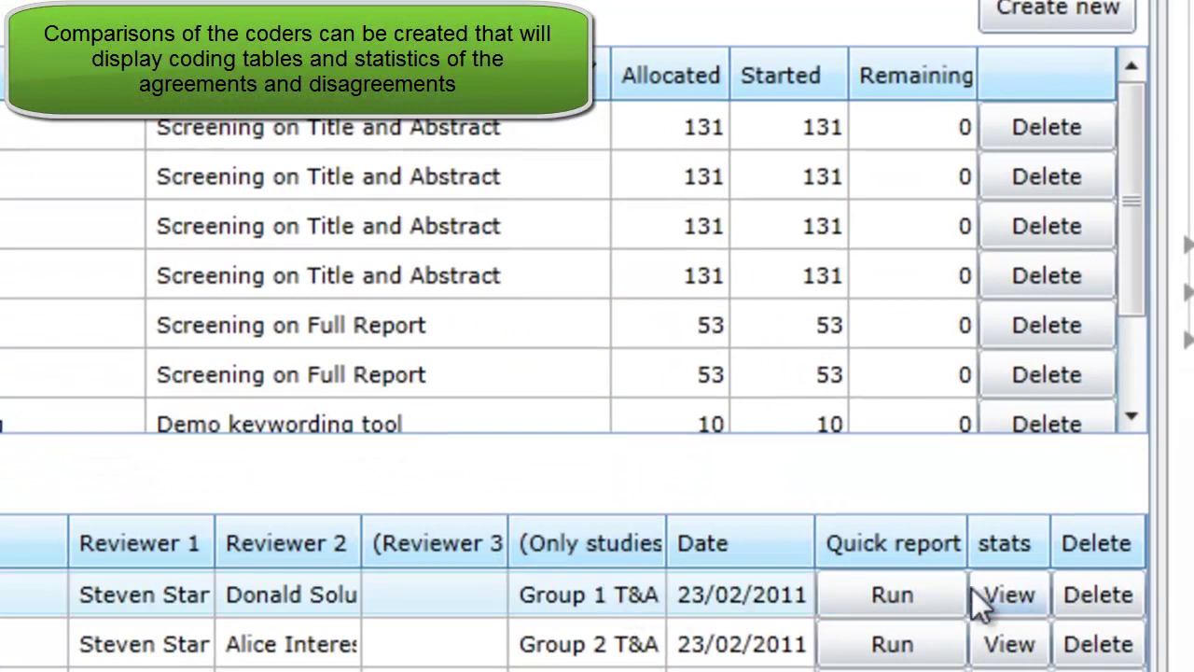
click(997, 591)
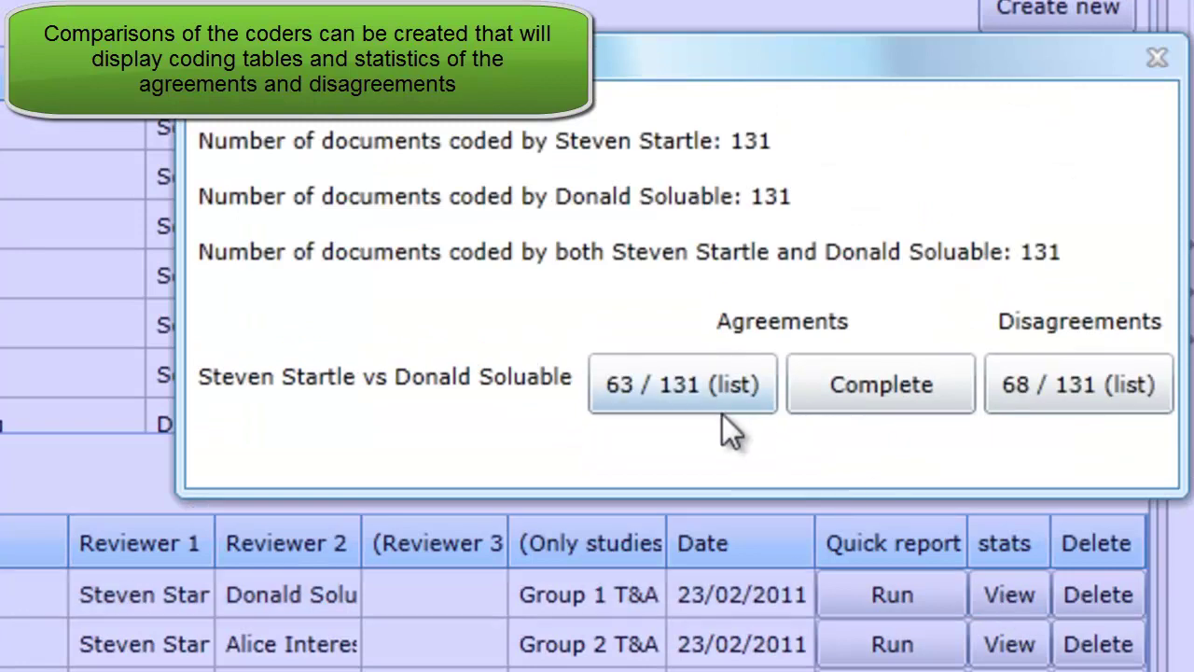
click(1157, 56)
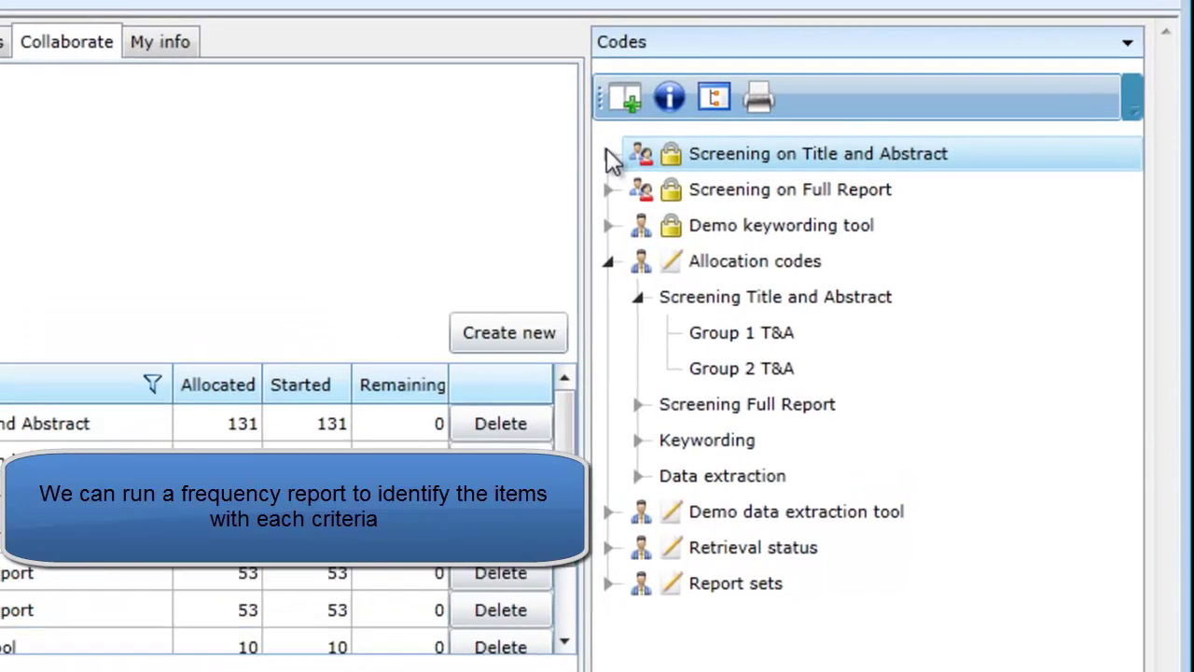
- Run a frequency report of included items on the Screening on Title and Abstract child codes and list the INCLUDE on abstract items
click(721, 124)
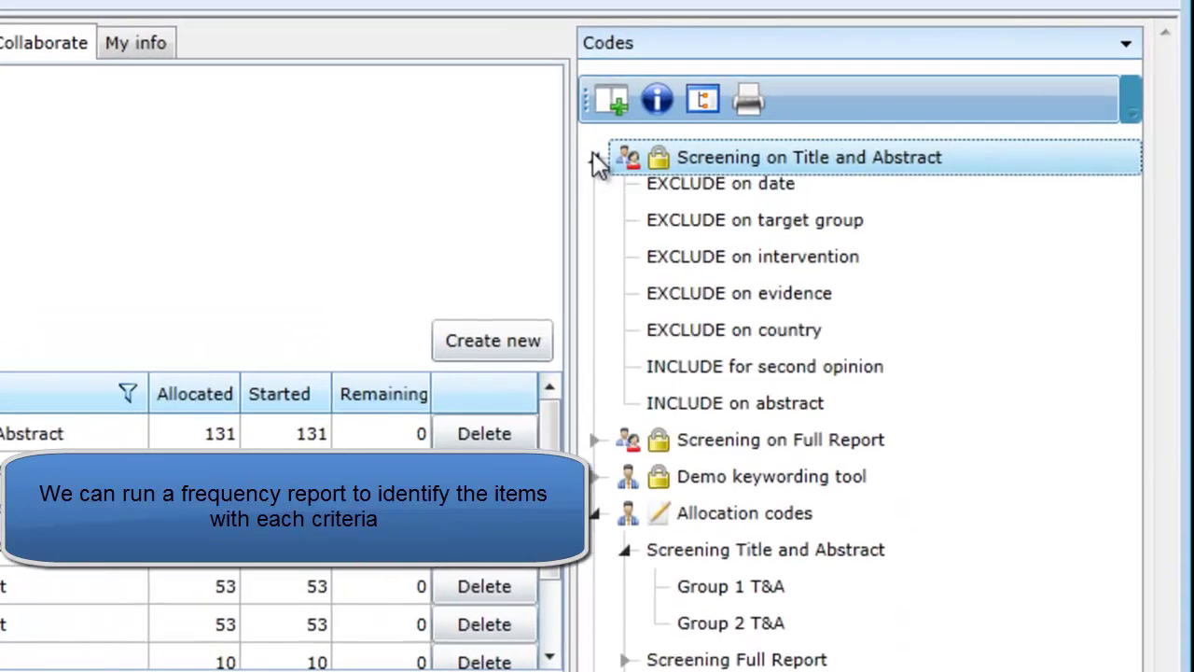
right_click(673, 164)
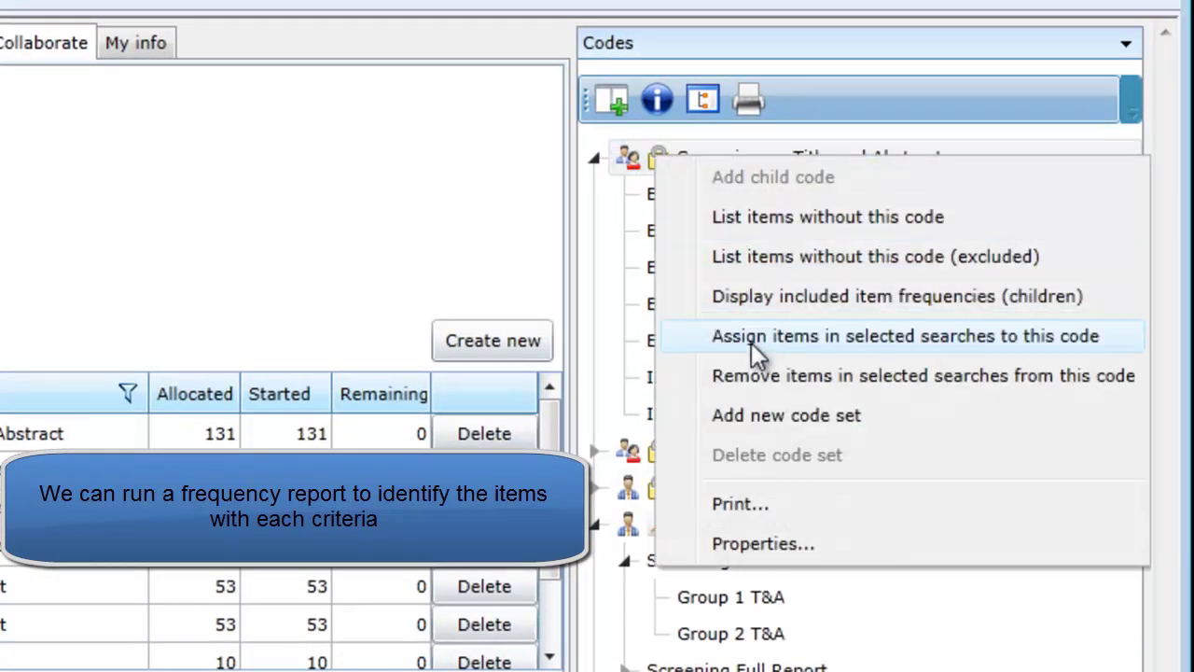
click(753, 300)
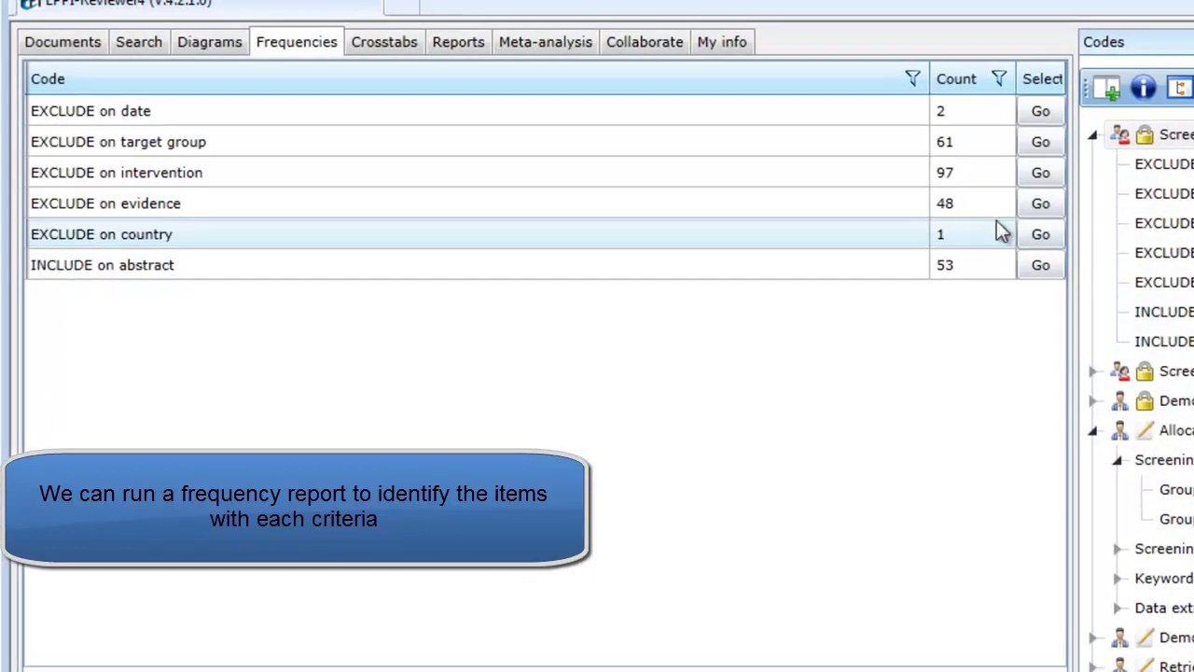
click(1039, 266)
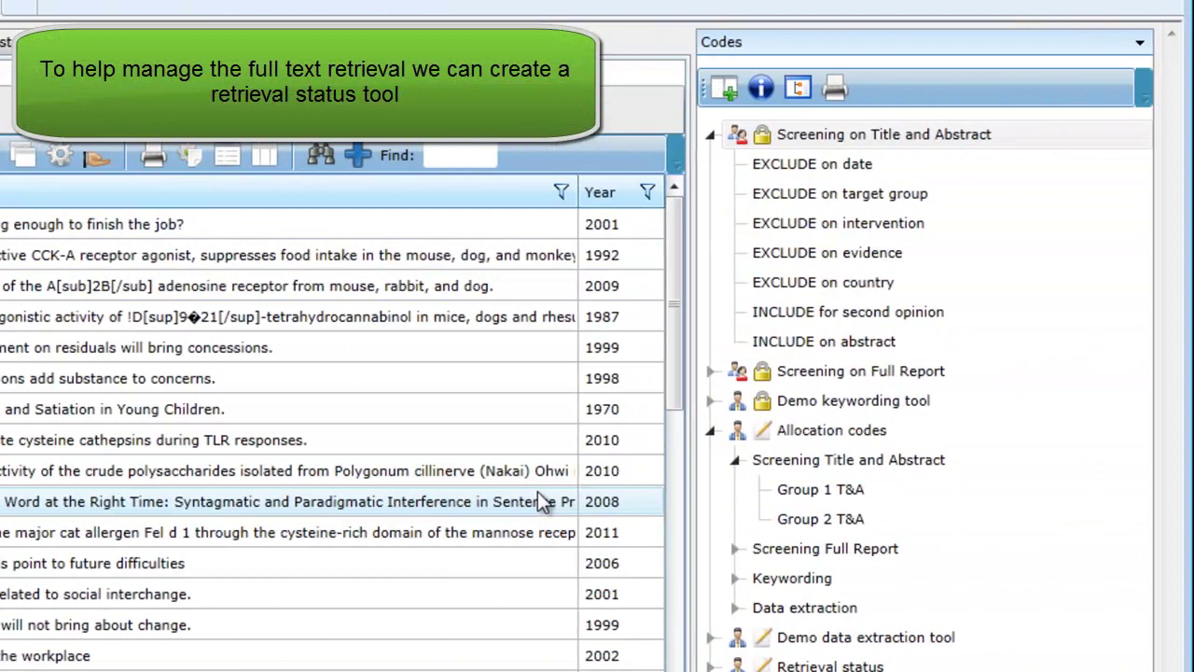
- Collapse the Allocation codes and expand the Retrieval status code set
click(709, 430)
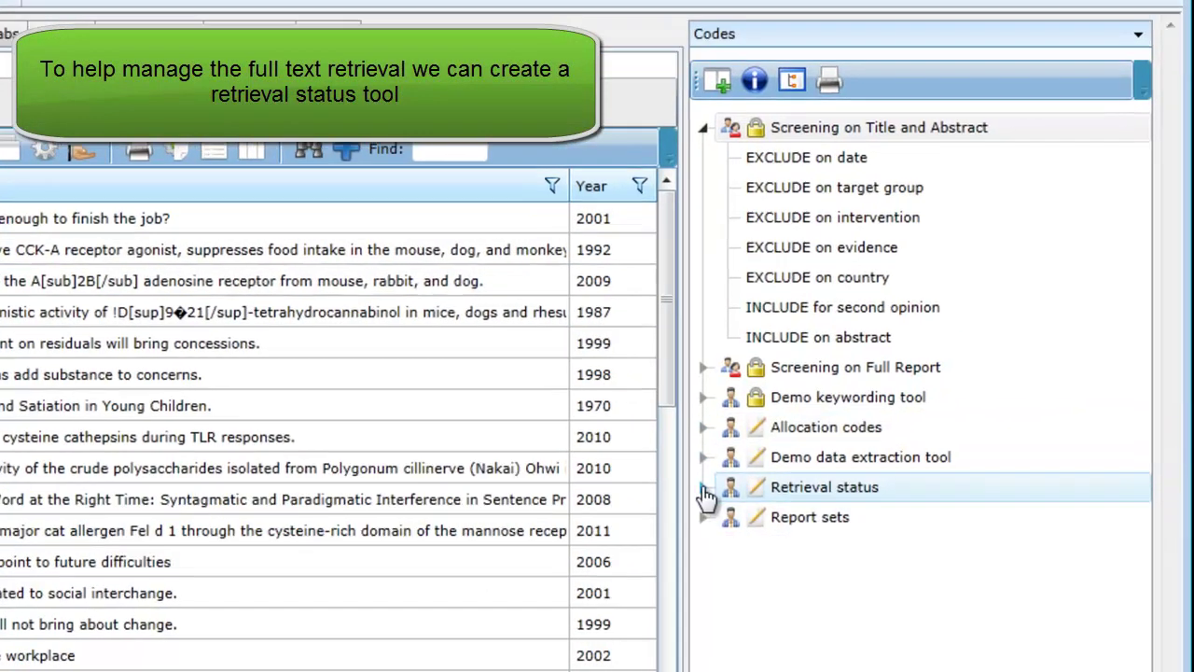
click(709, 488)
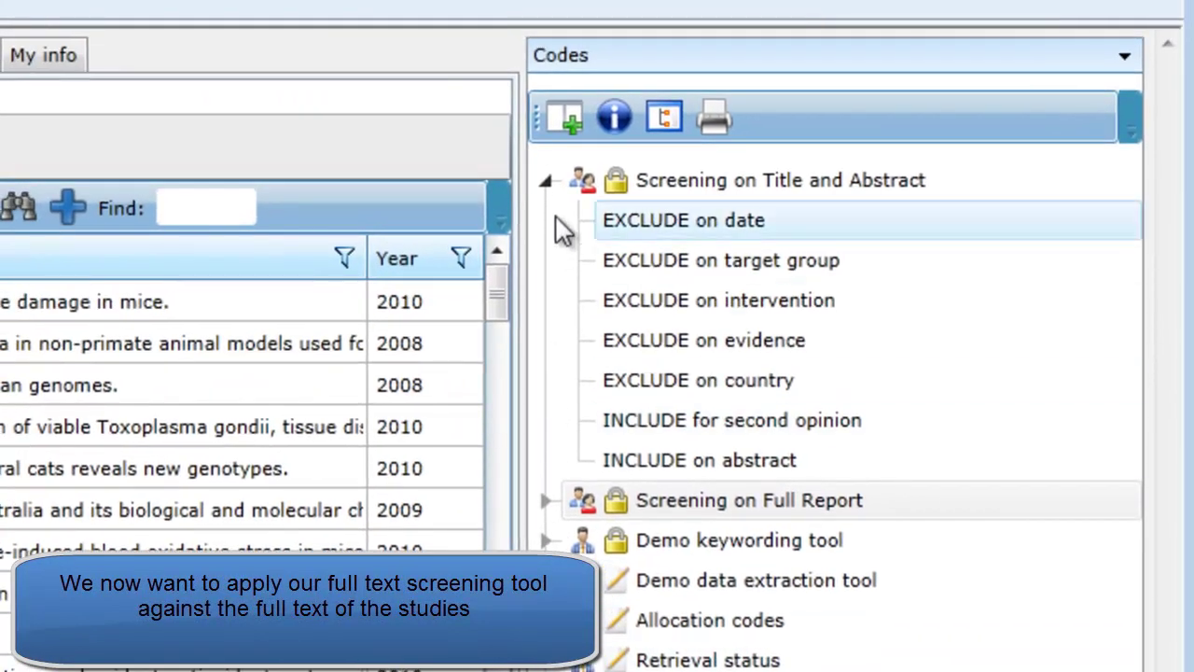
- Expand the Screening on Full Report code set in place of Screening on Title and Abstract and bring up the screening plan diagram
click(546, 181)
click(545, 220)
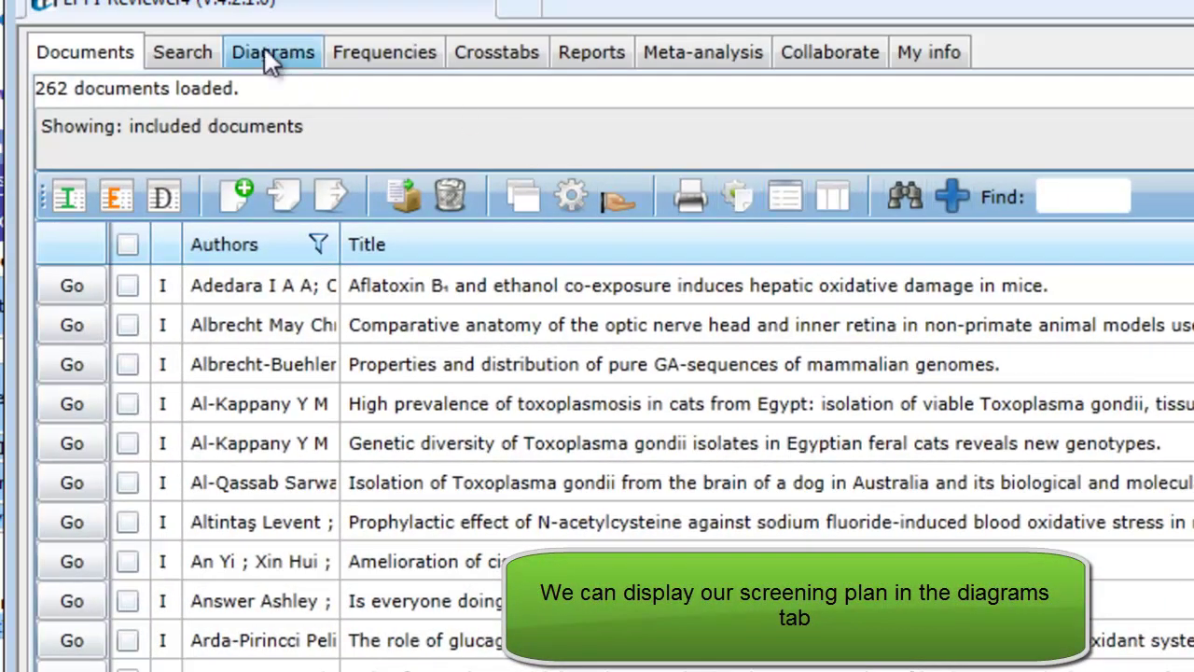
click(265, 49)
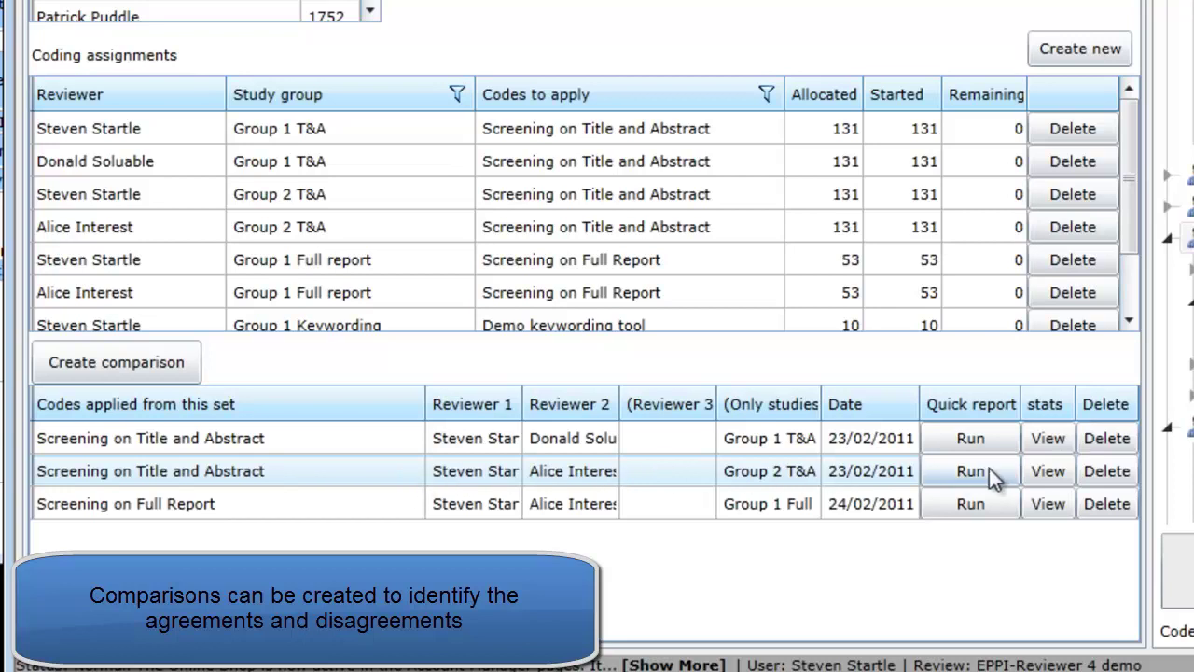
- View the agreement and disagreement statistics of the Group 2 T&A coder comparison
click(1047, 470)
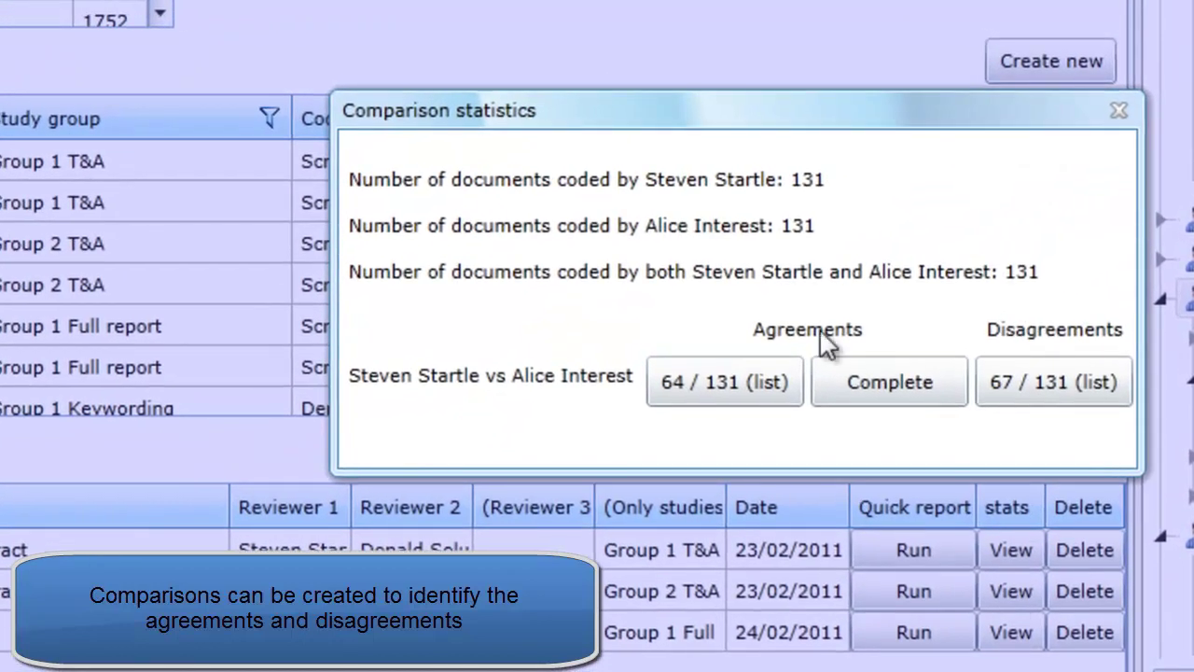
click(1120, 111)
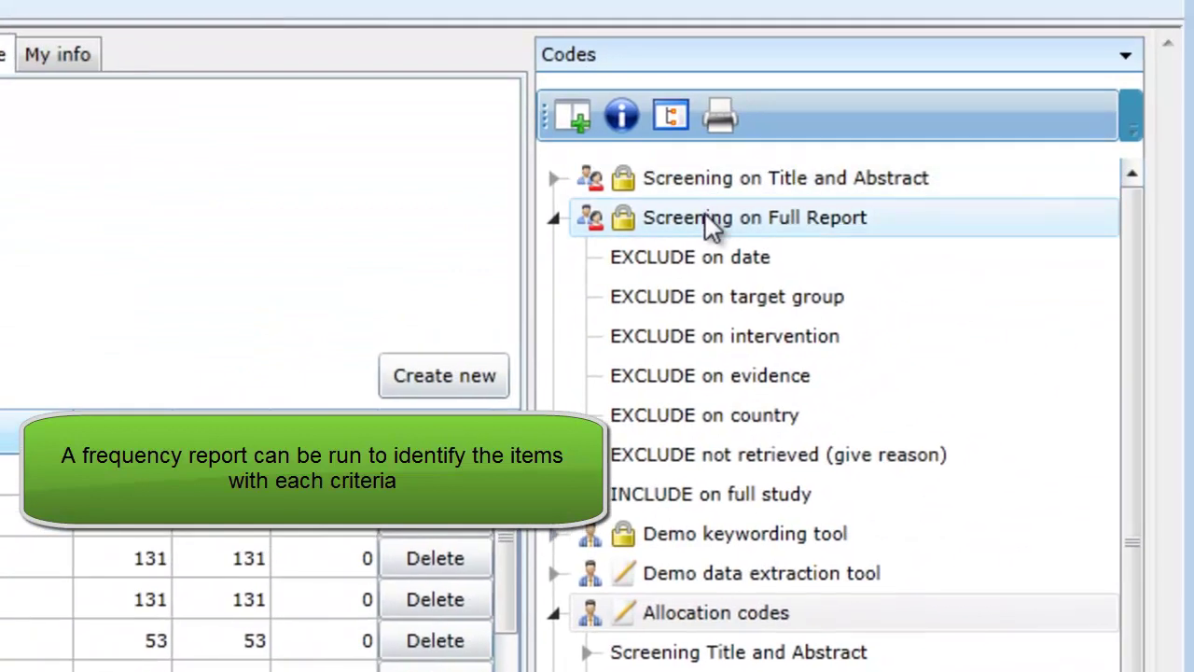
- Run a frequency report of included items on the Screening on Full Report child codes and list the INCLUDE on full study items
right_click(712, 227)
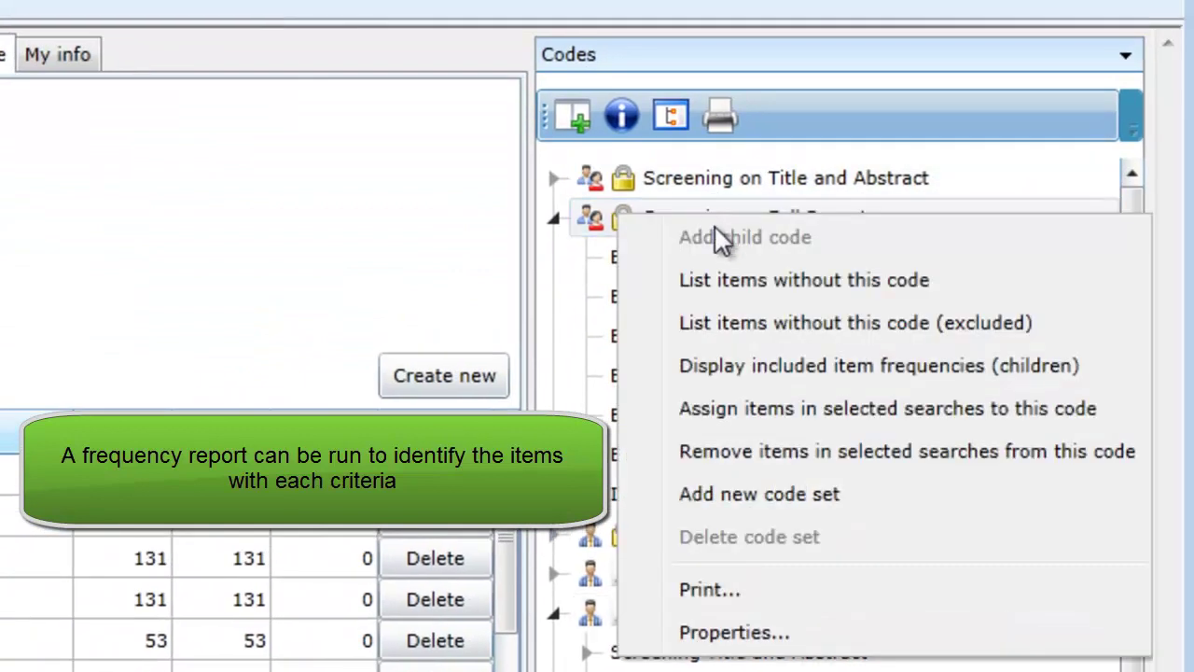
click(749, 376)
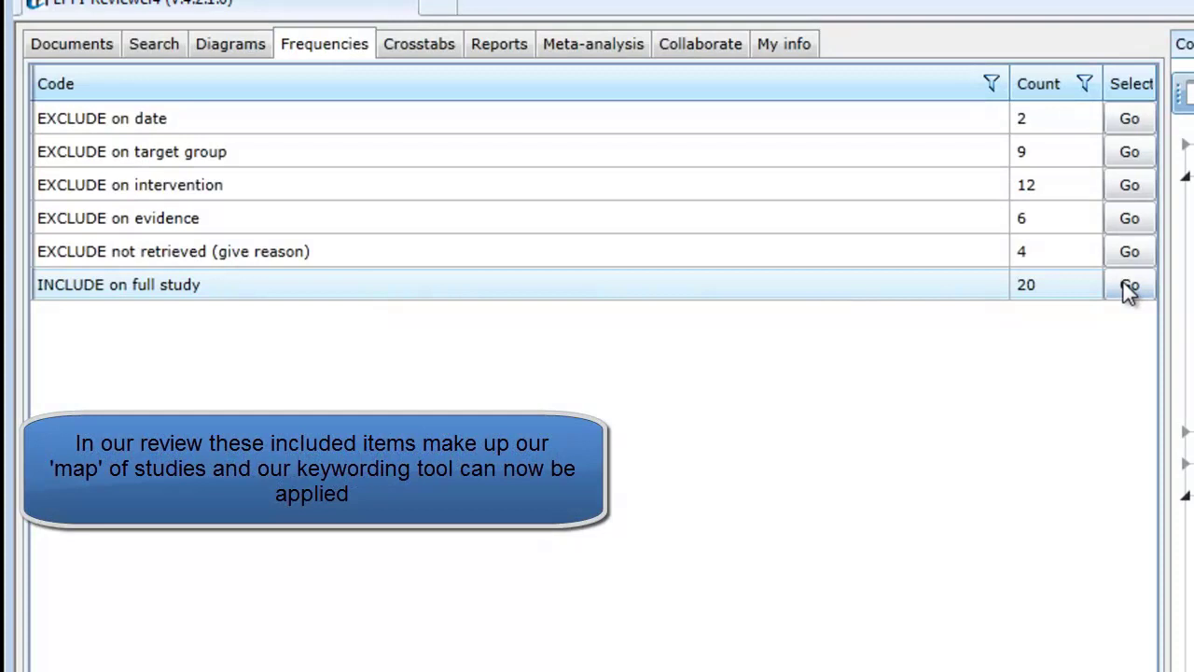
click(1129, 286)
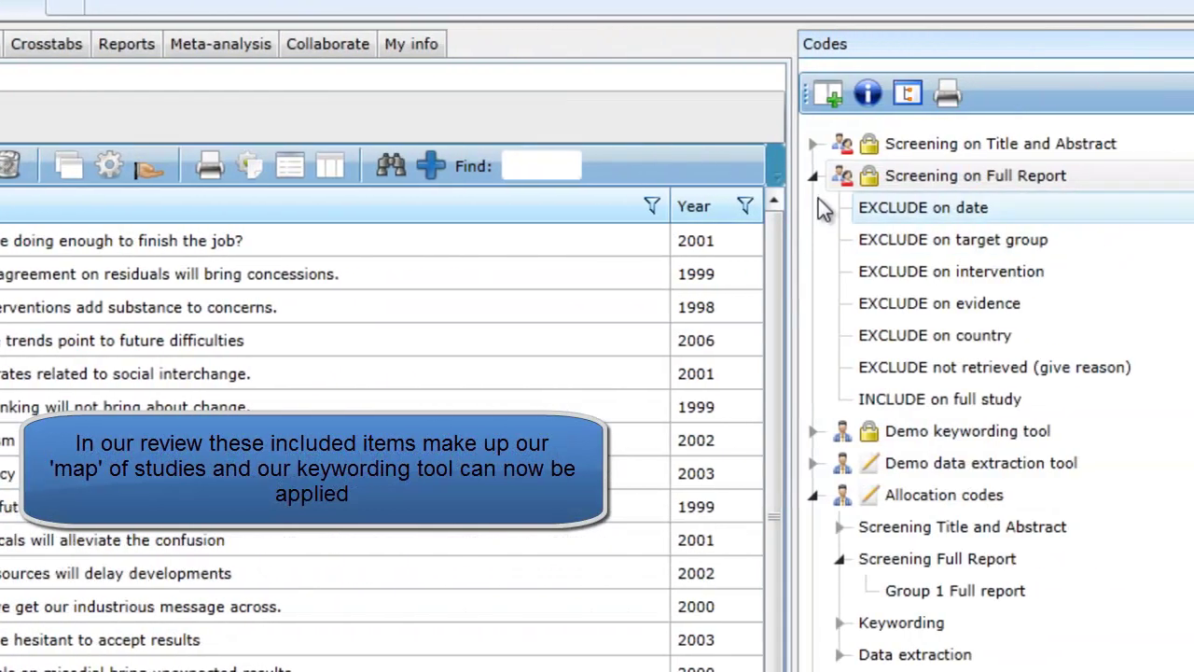
- Collapse Screening on Full Report and Allocation codes, and expand the Demo keywording tool down to the EPPI-Centre core keywords questions
click(814, 179)
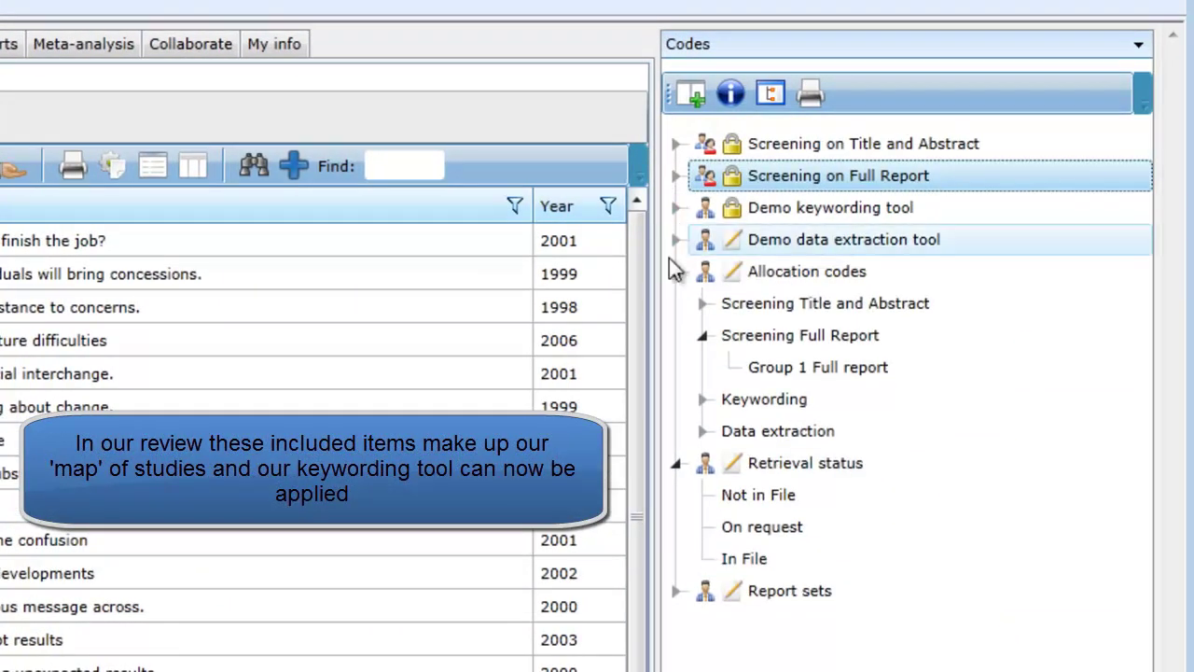
click(810, 273)
click(676, 277)
click(676, 209)
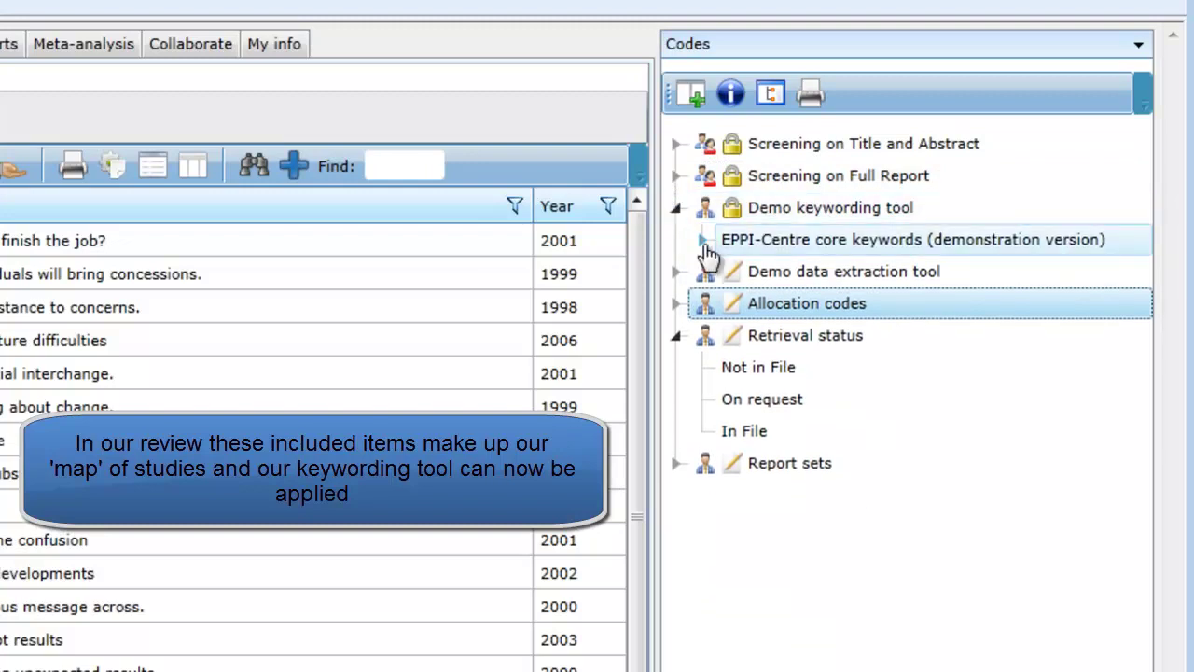
click(703, 243)
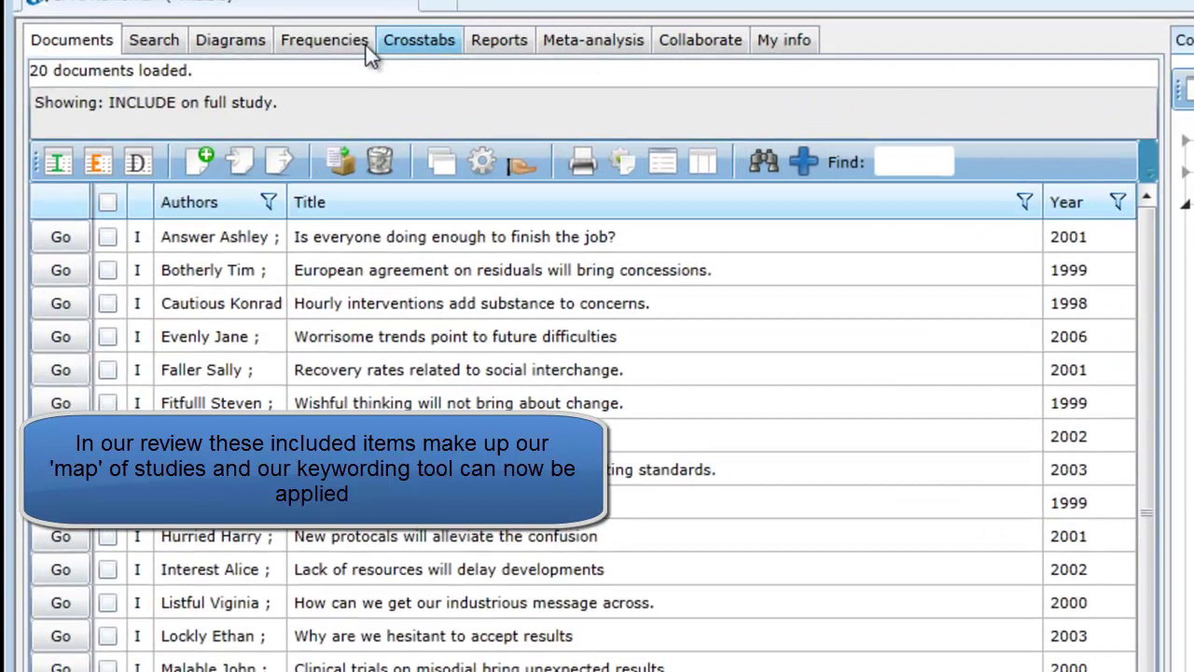
- Bring up the work assignments diagram and expand the Keywording groups under Allocation codes in place of the Demo keywording tool
click(210, 44)
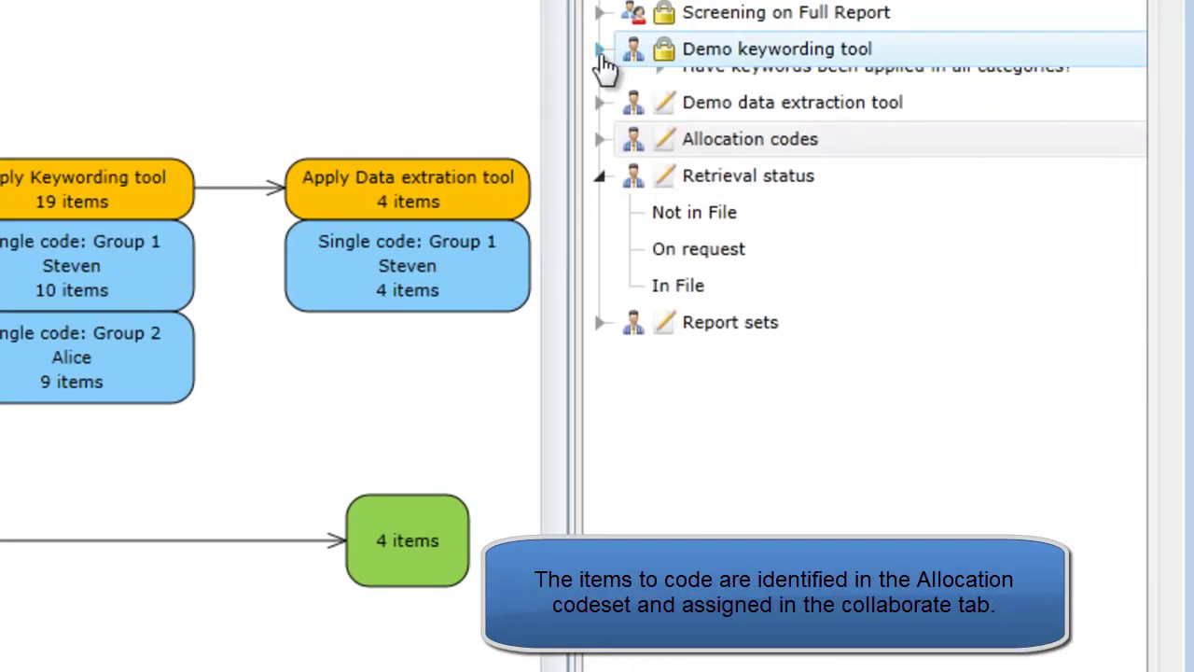
click(600, 124)
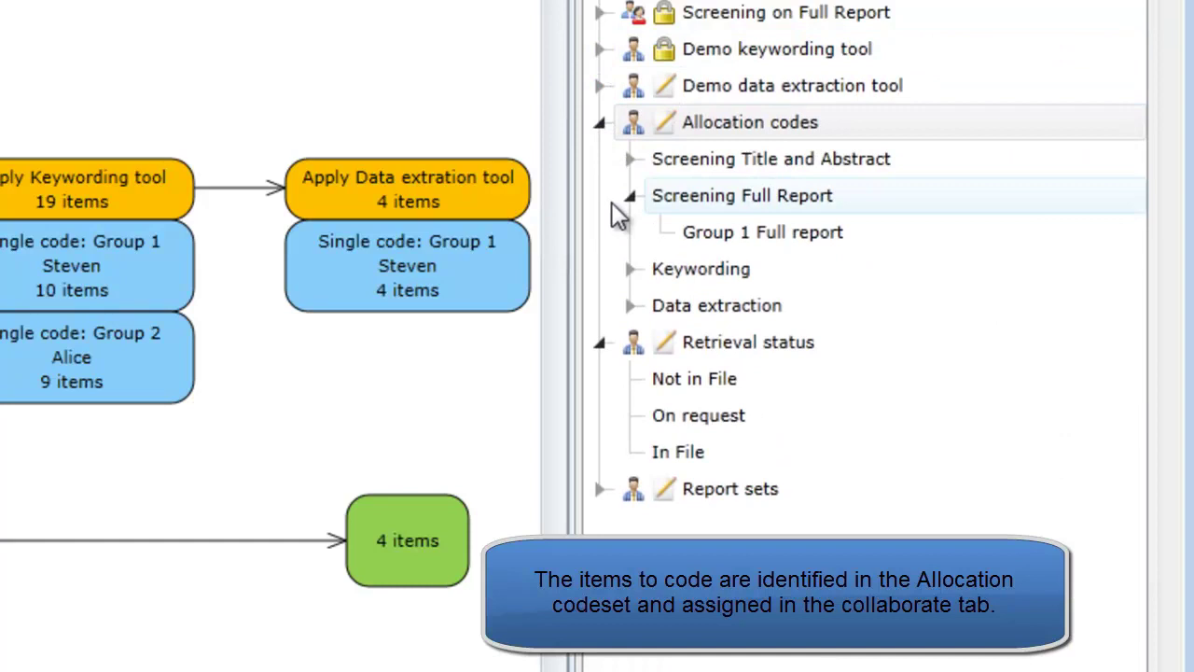
click(635, 269)
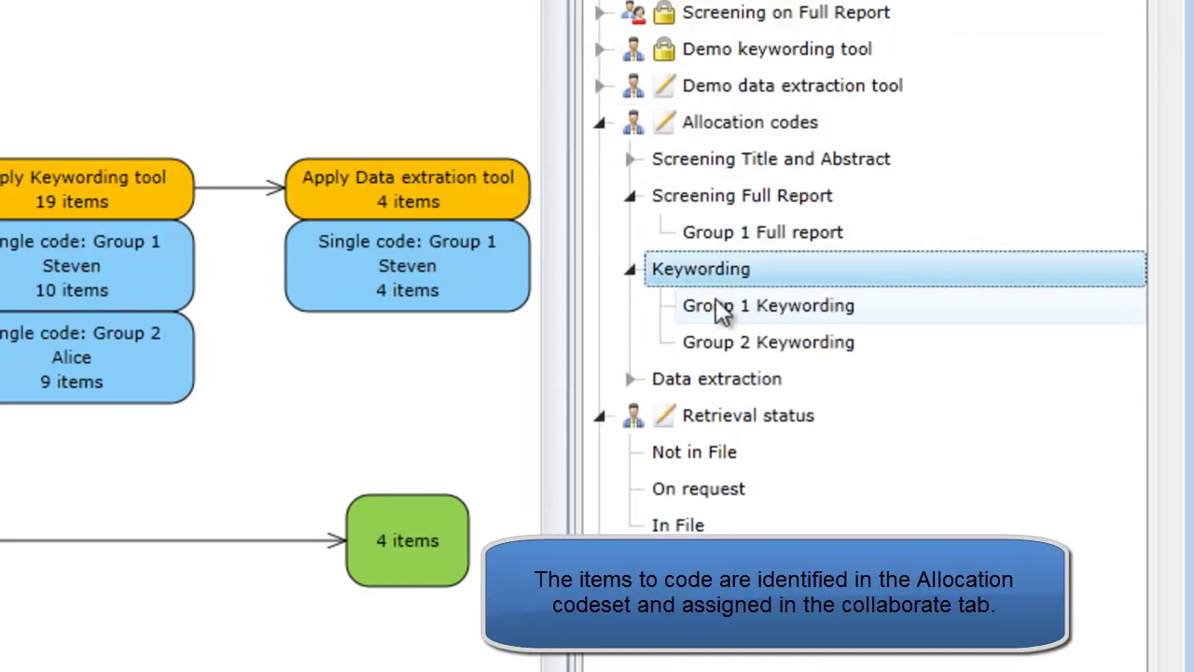
click(715, 346)
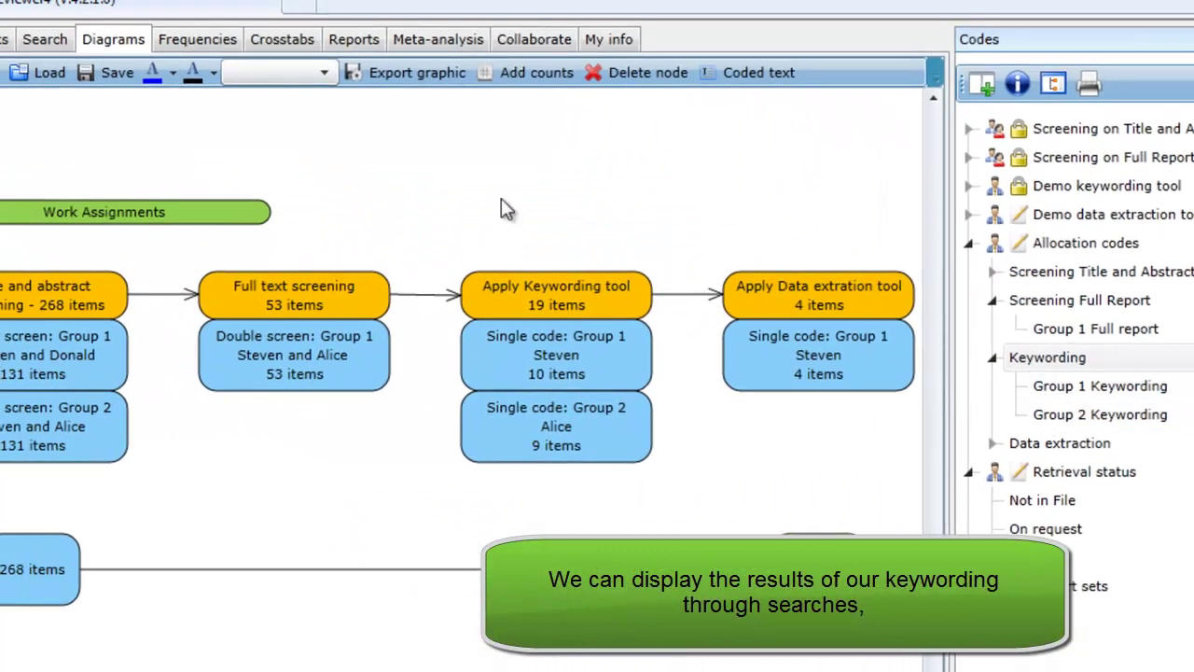
- Create a new search for included documents with the code Male only under Sex of Learners
click(45, 39)
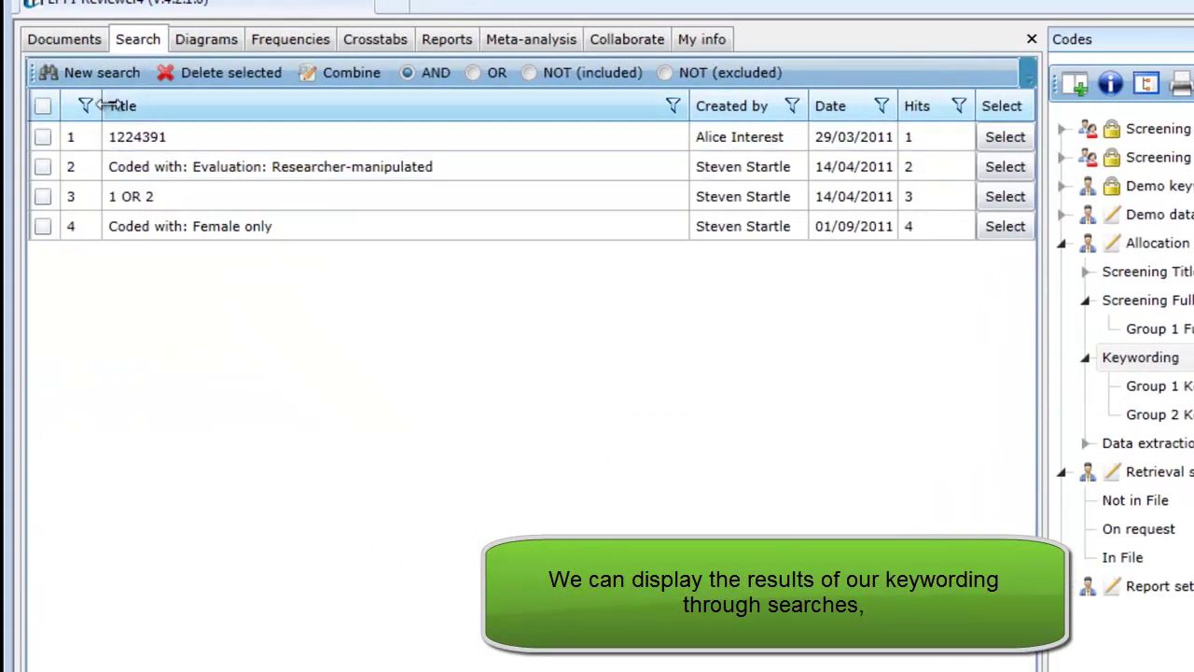
click(106, 74)
click(797, 399)
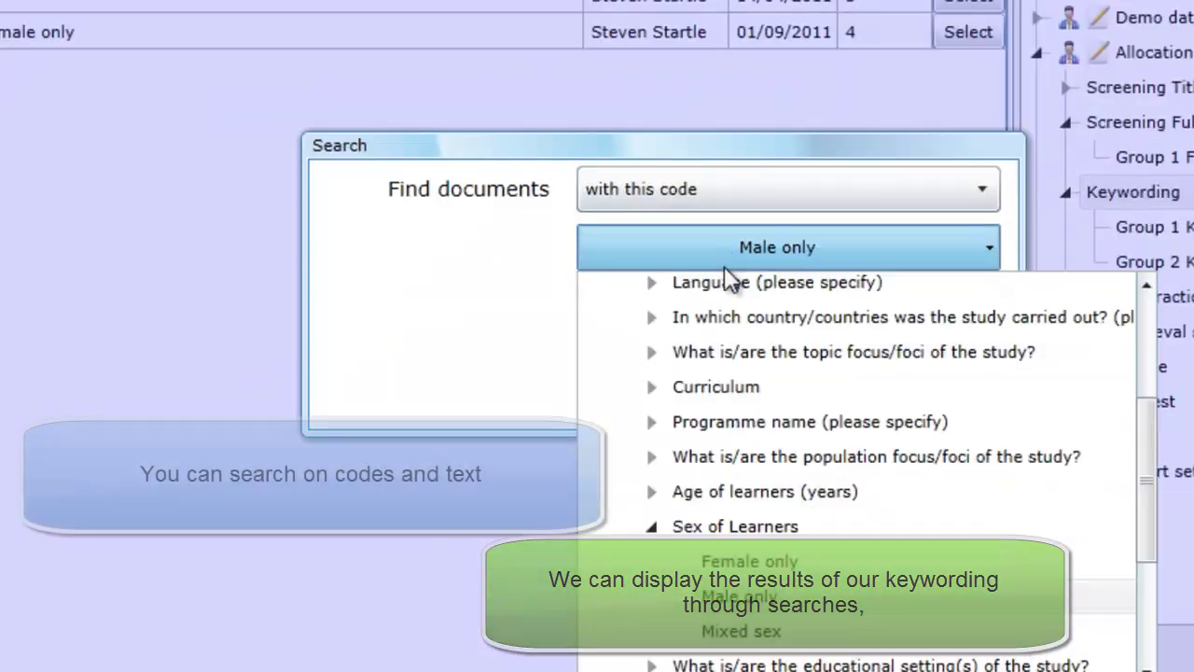
click(745, 601)
click(603, 382)
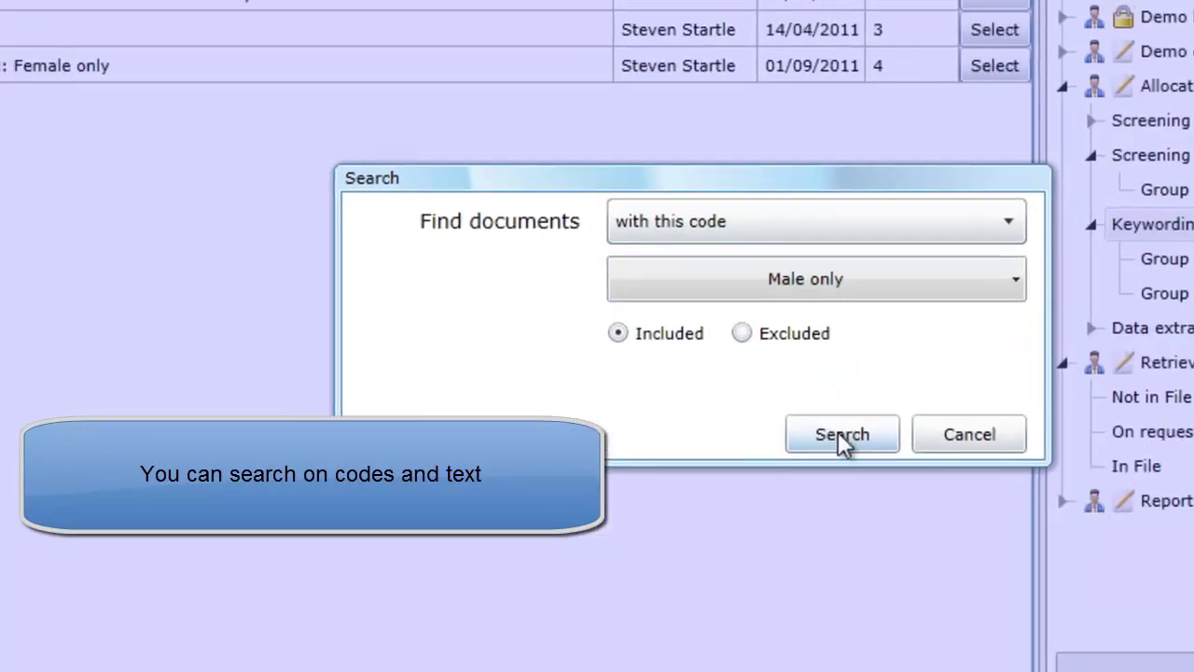
click(840, 434)
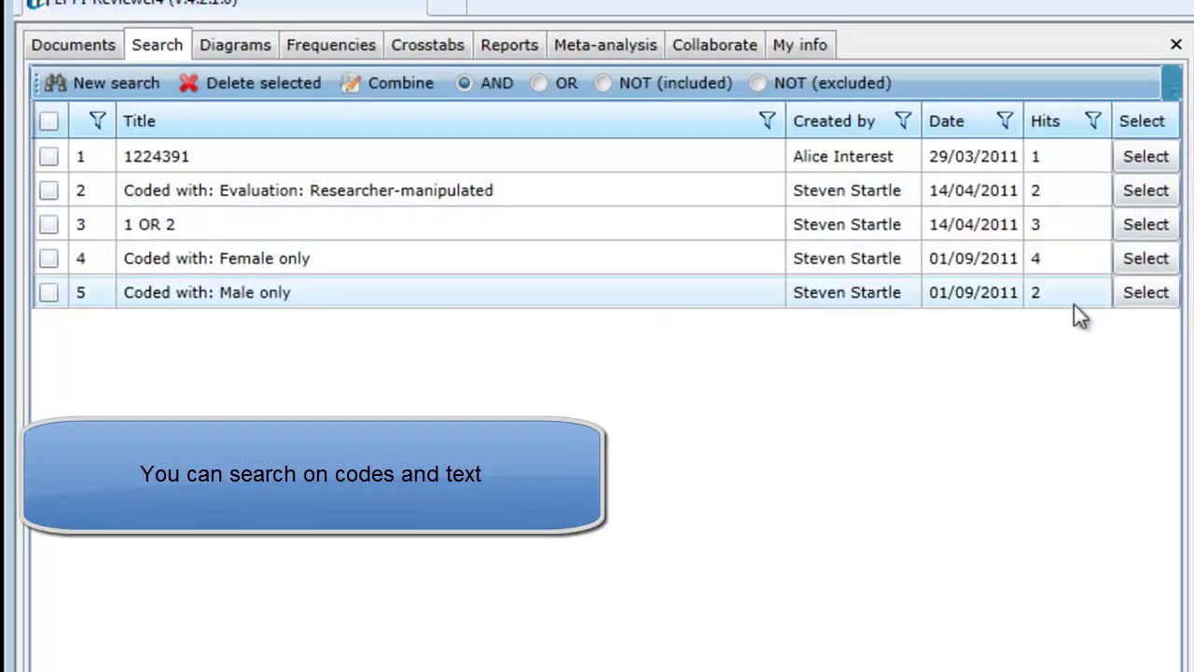
- Bring up the crosstabs view, collapse Allocation codes and expand the Demo keywording tool questions
click(317, 48)
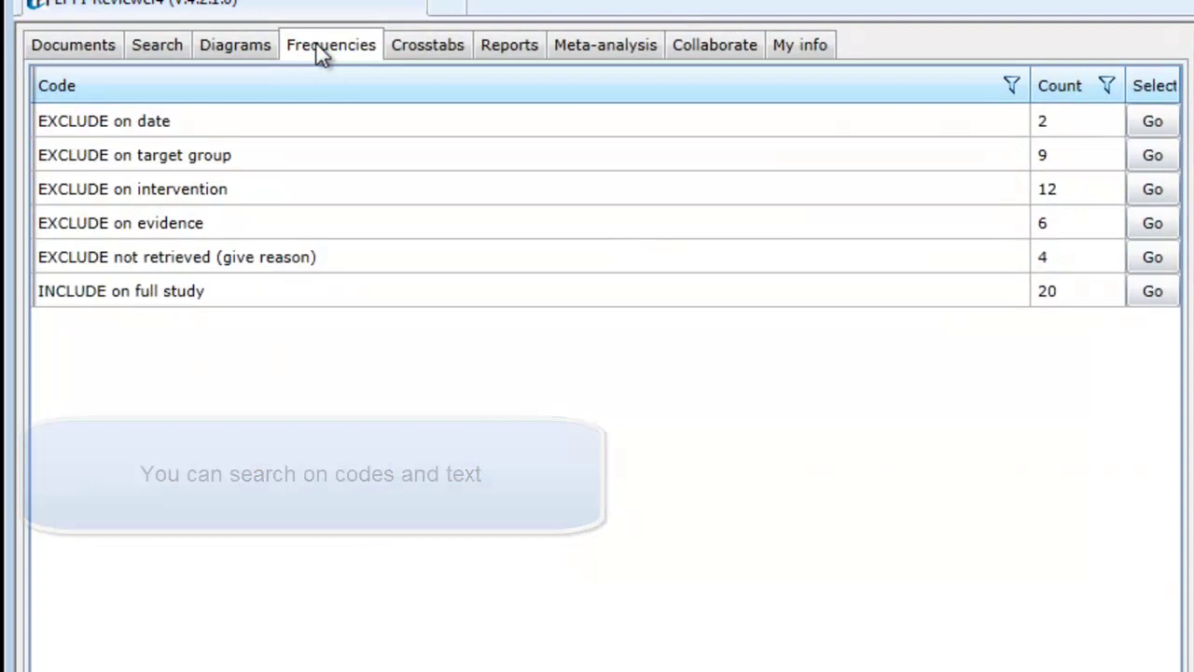
click(438, 41)
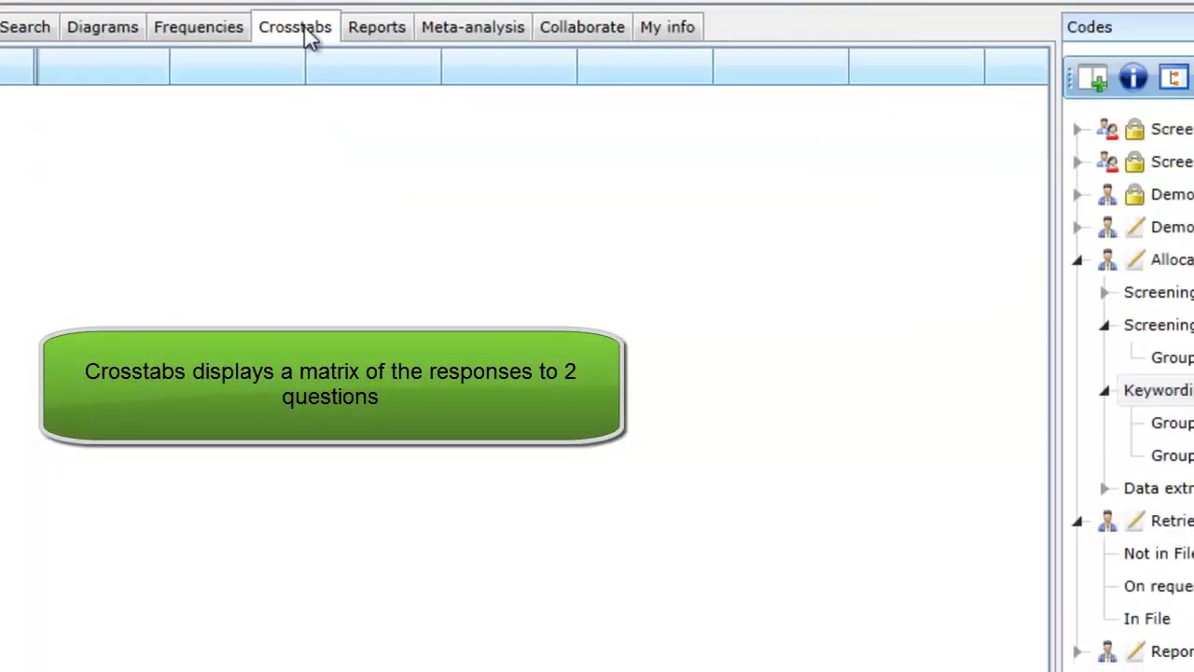
click(720, 212)
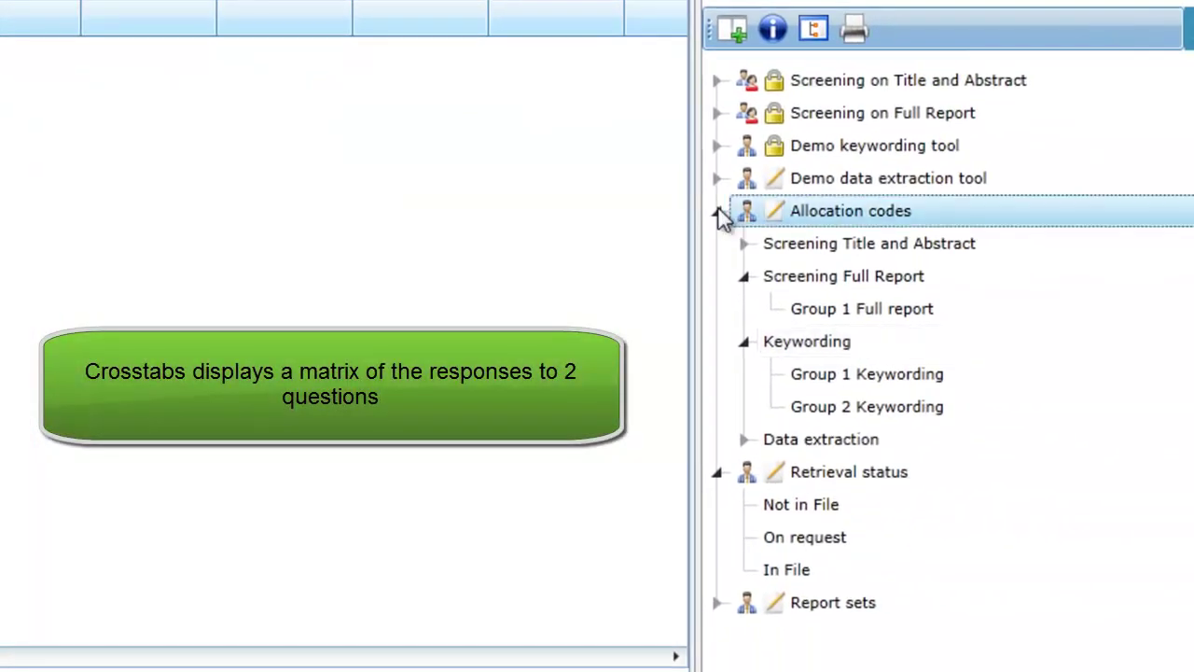
click(718, 213)
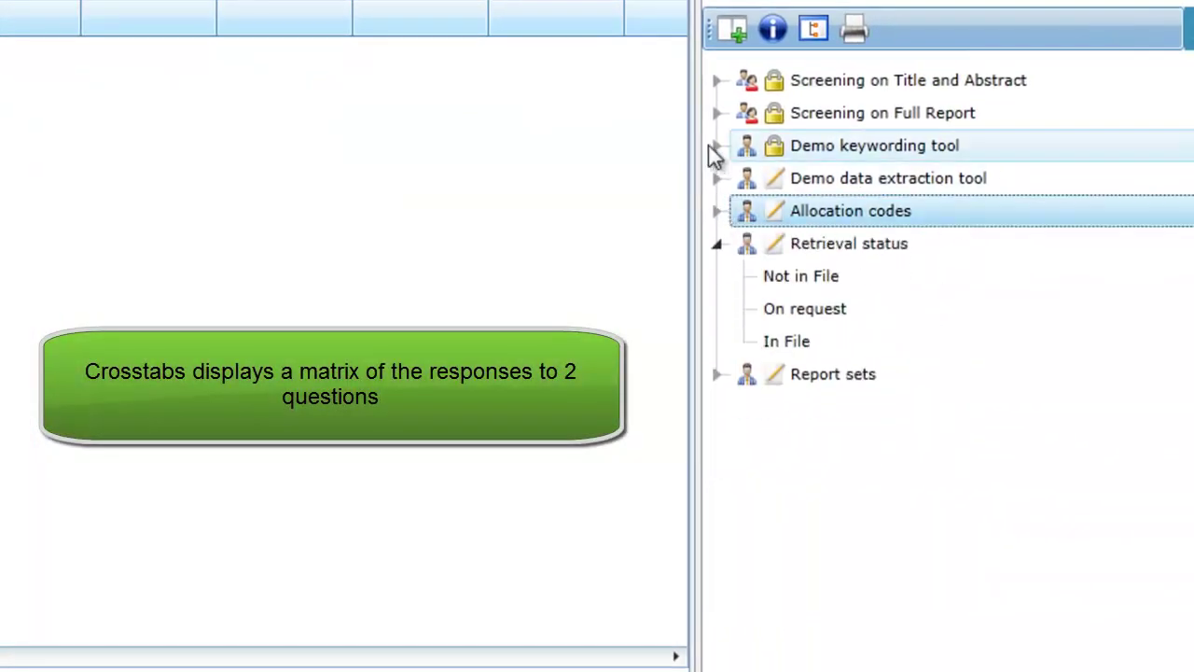
click(717, 147)
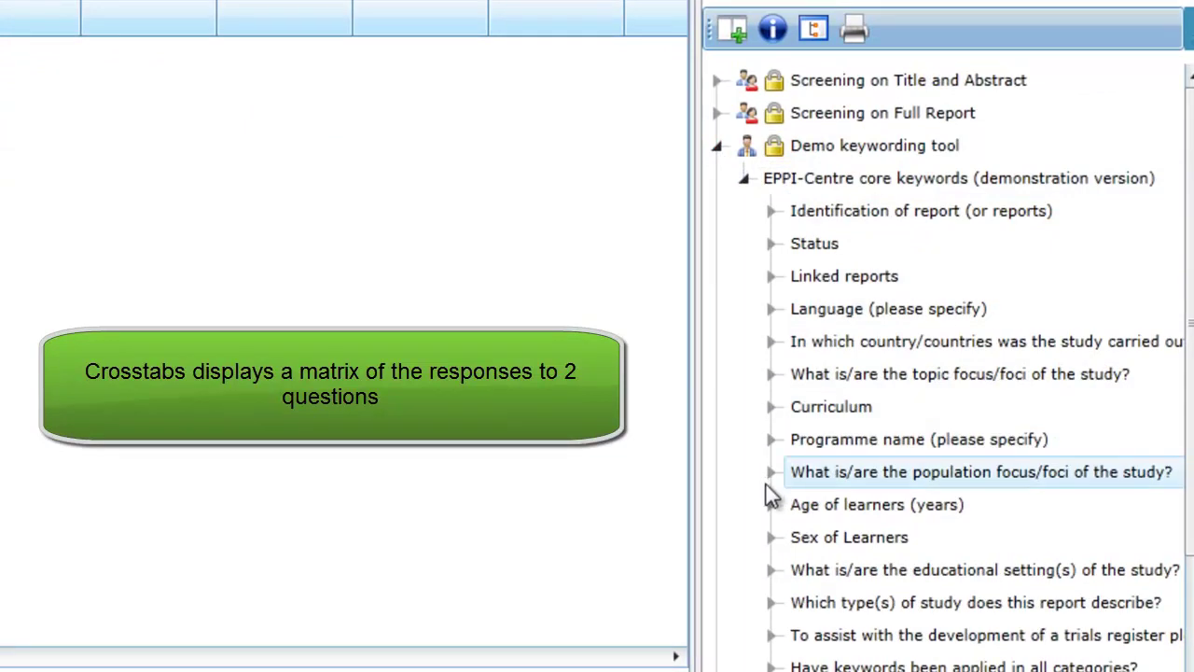
- Generate a crosstab with Sex of Learners on the X-axis and Age of learners (years) on the Y-axis
click(774, 537)
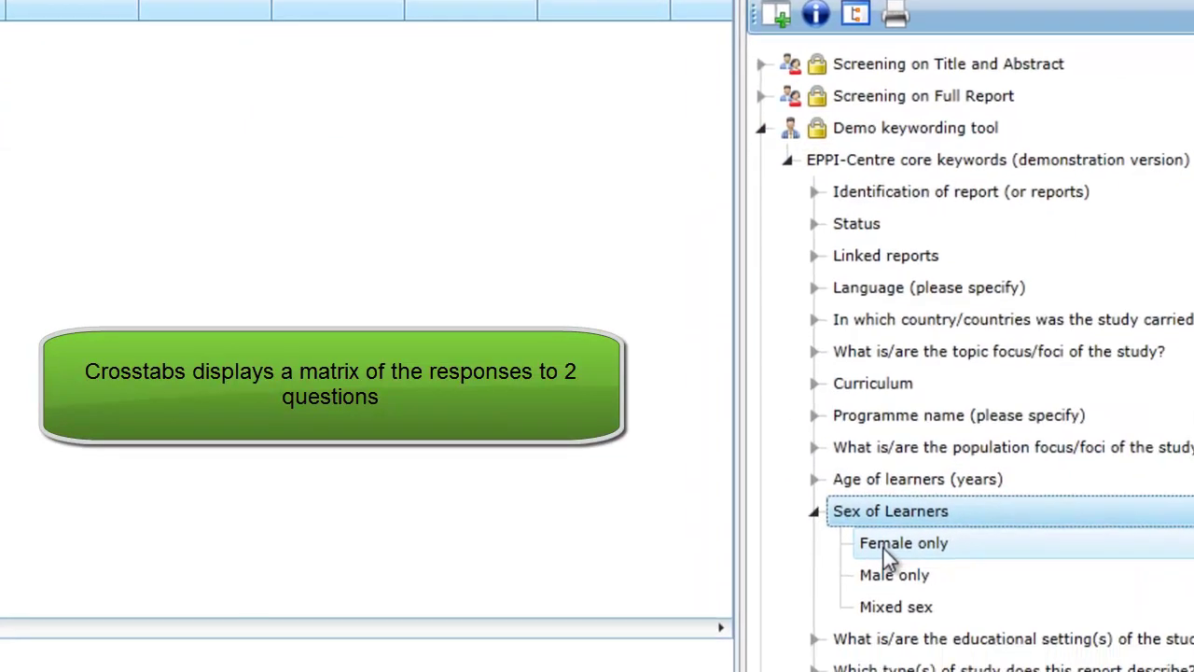
click(176, 514)
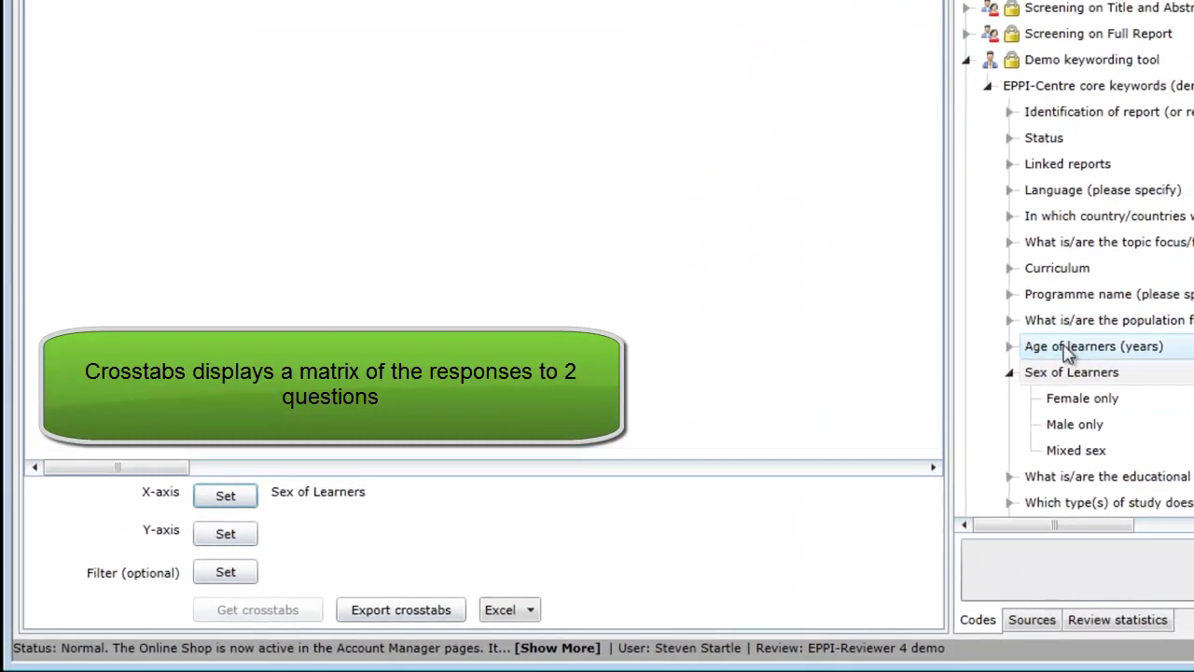
click(1093, 351)
click(242, 539)
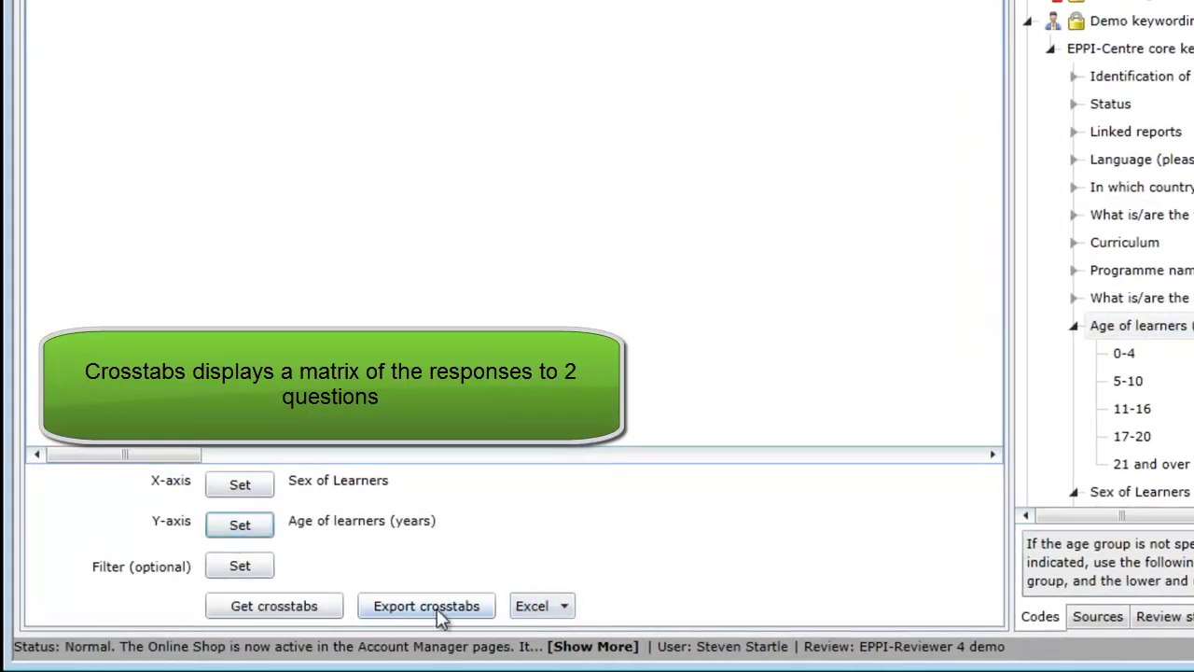
click(270, 606)
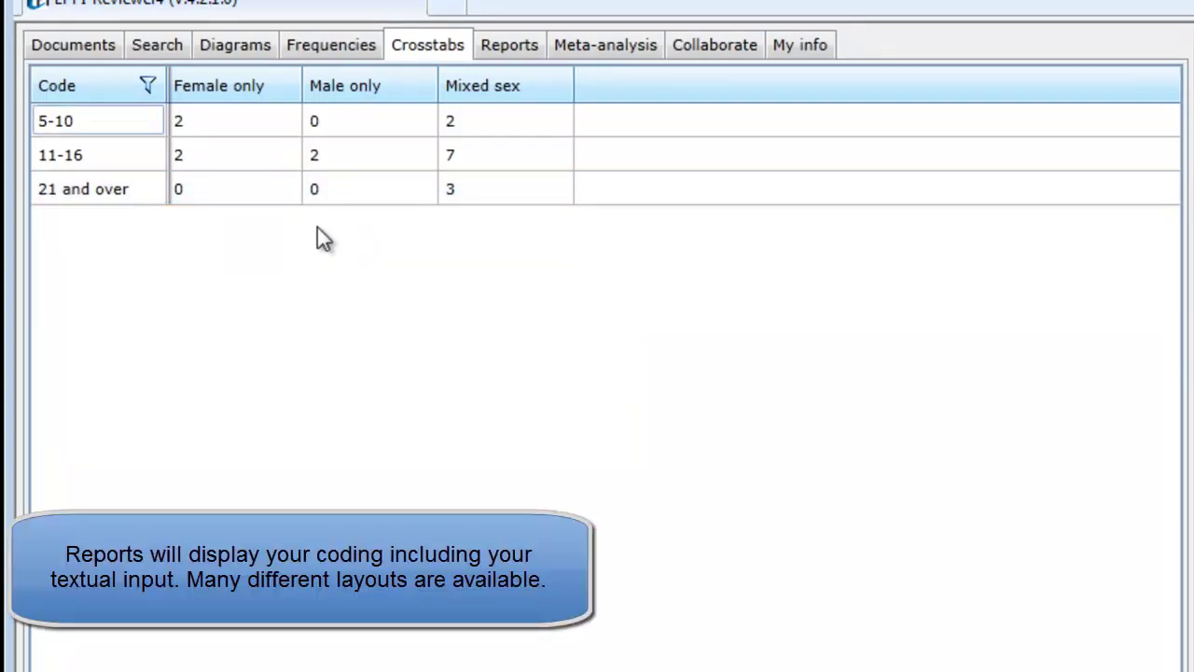
- Run Mapping report #1 for all selected items ordered by short title, look through the report and close it
click(508, 46)
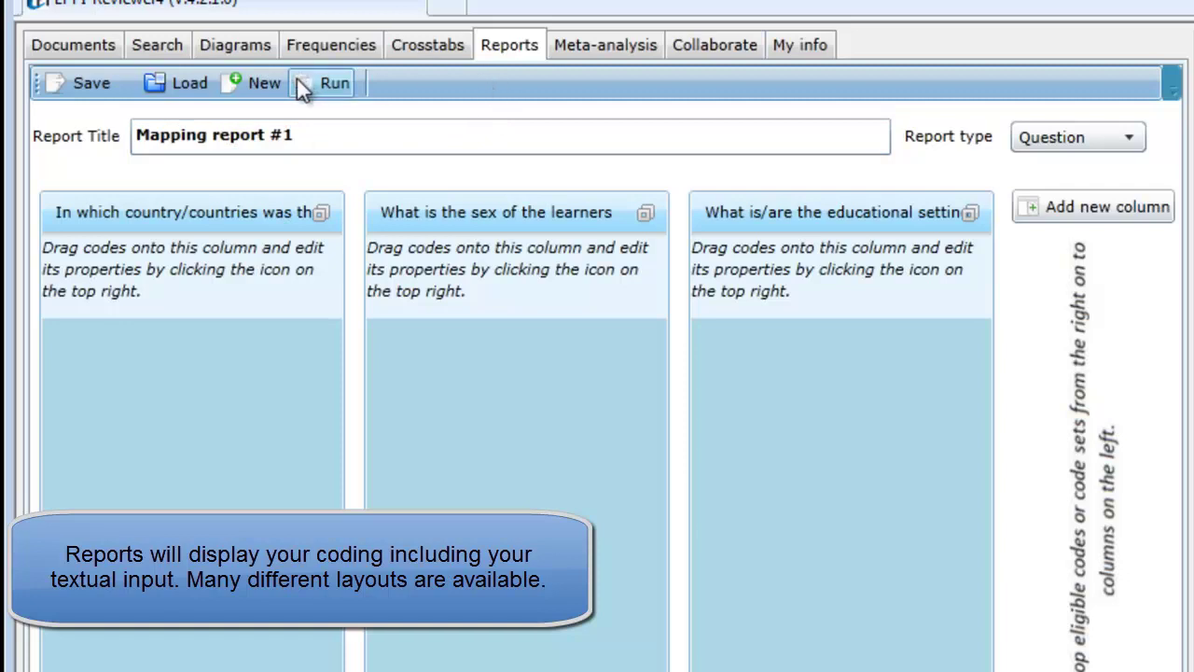
click(337, 83)
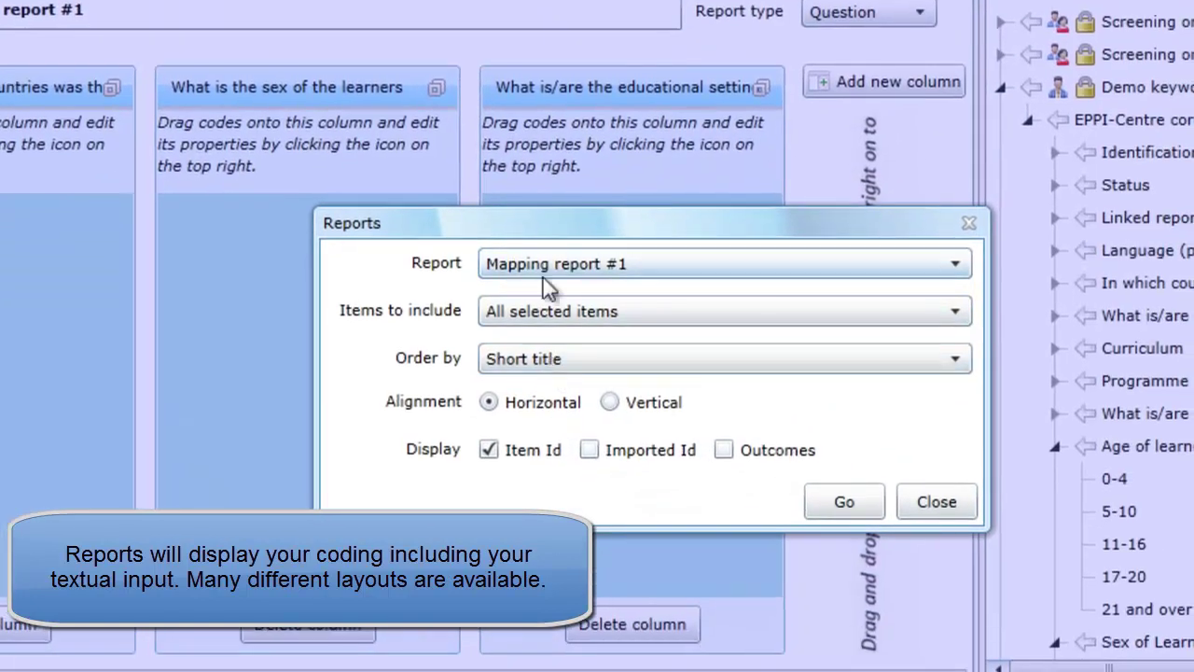
click(548, 263)
click(548, 263)
click(842, 499)
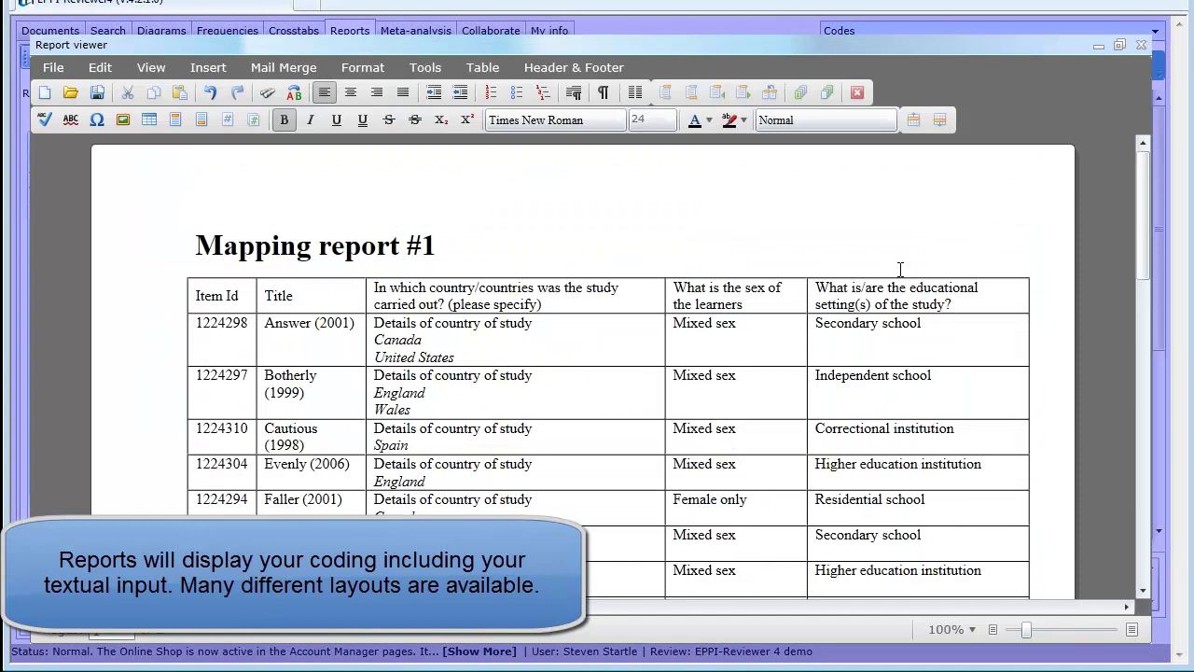
scroll(900, 270, down, 10)
scroll(900, 271, up, 10)
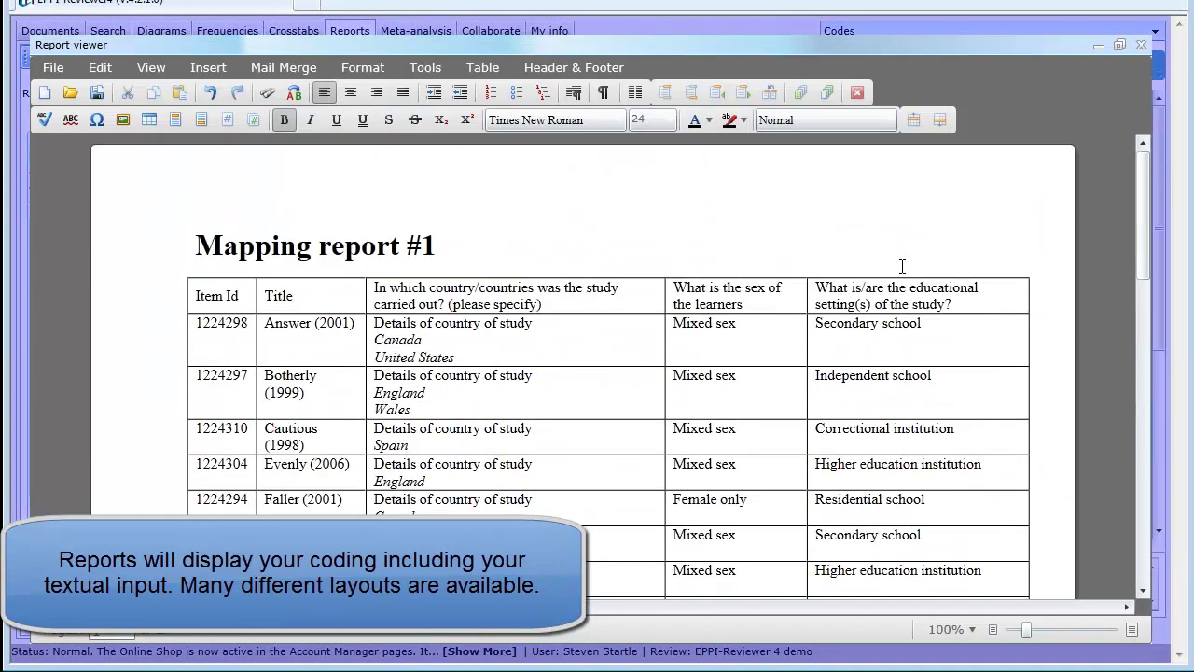
click(1141, 45)
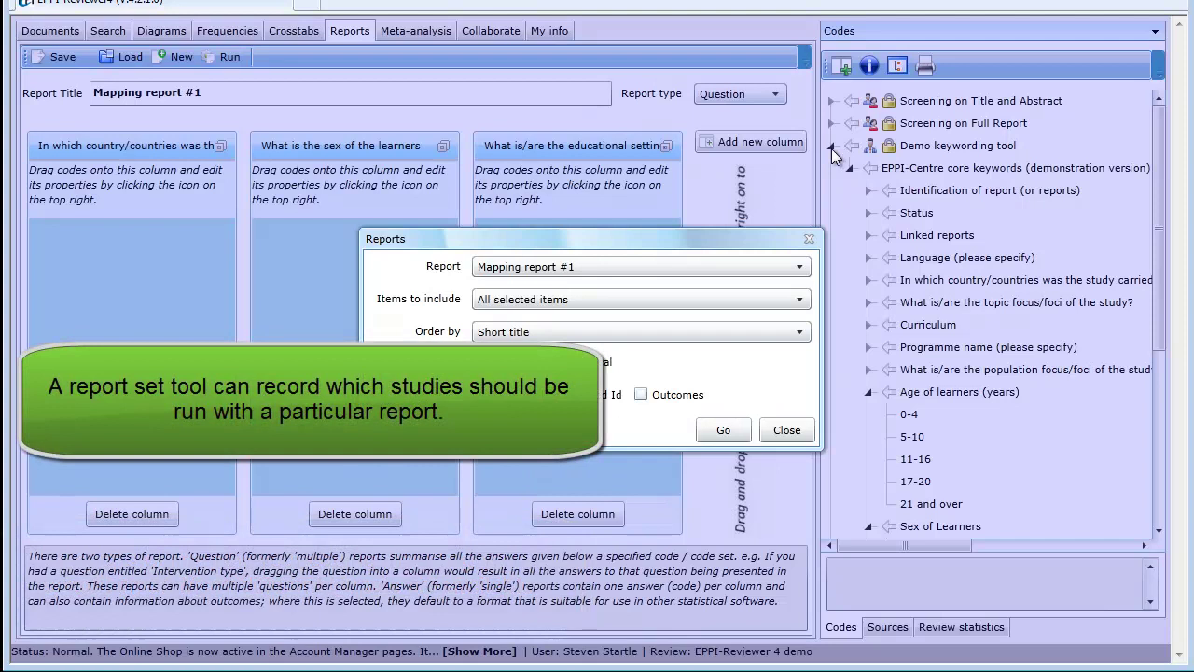
click(777, 434)
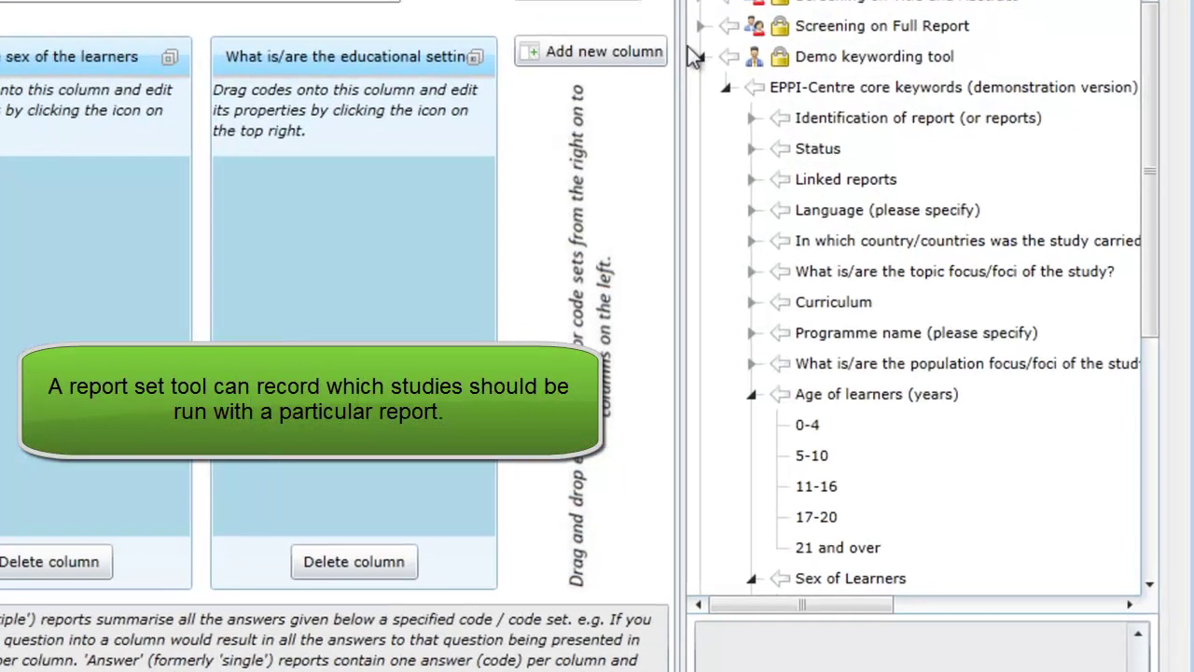
- Collapse the Demo keywording tool and expand Report sets to examine the Mapping report #1 code
click(831, 145)
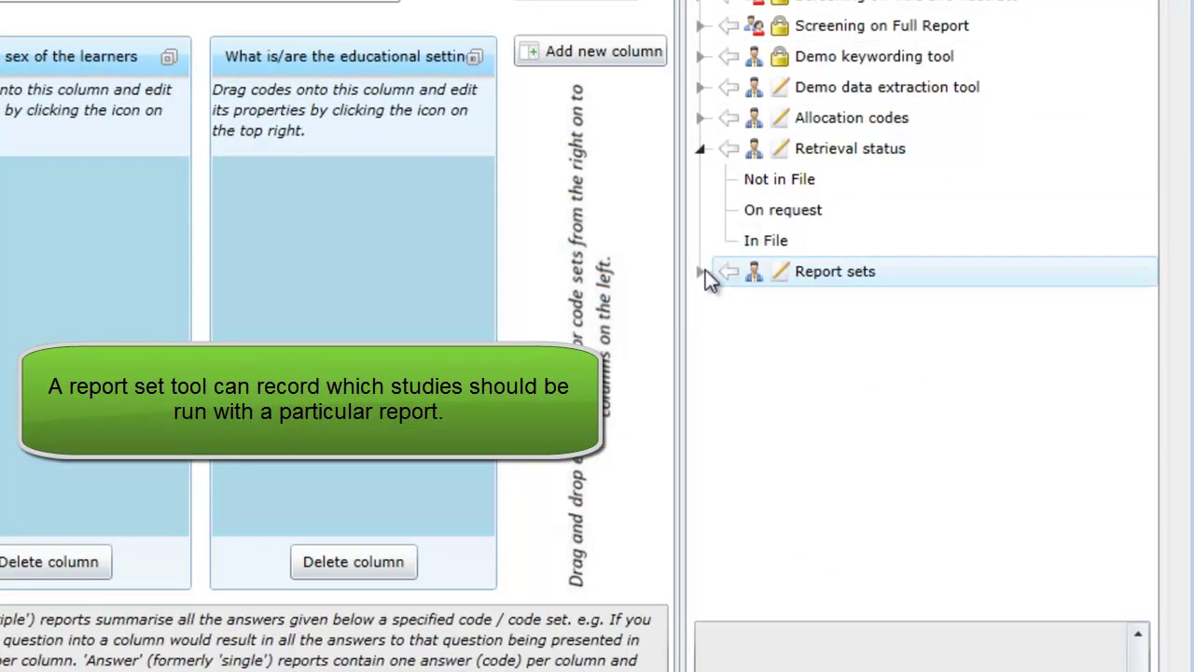
click(703, 270)
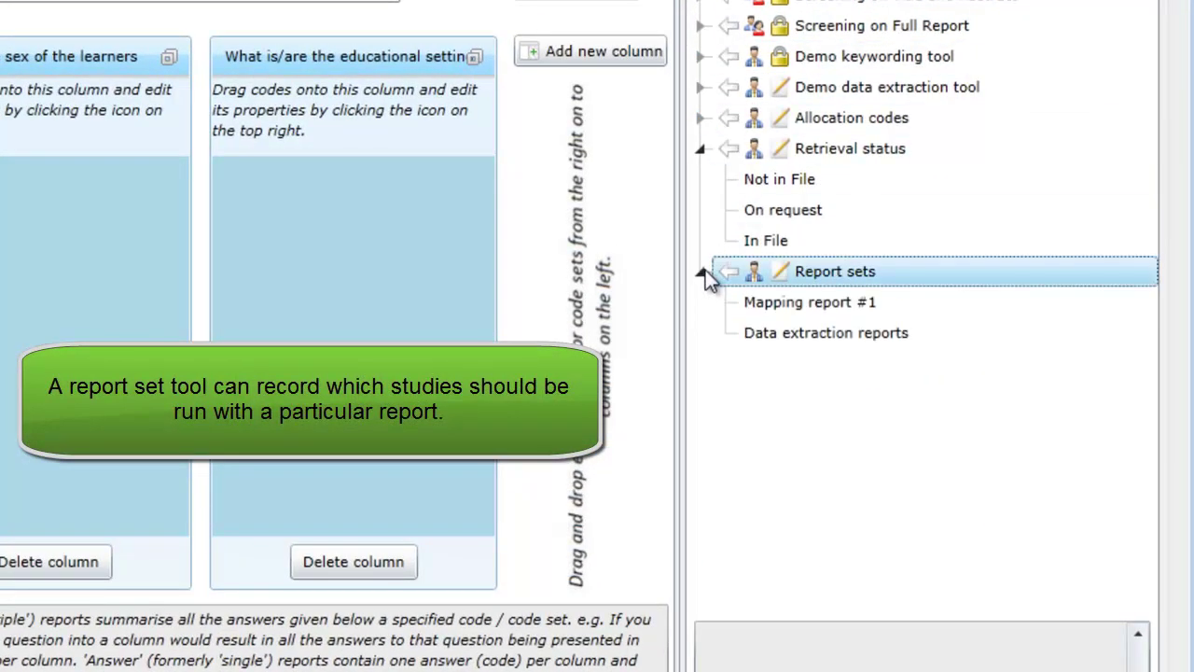
click(771, 302)
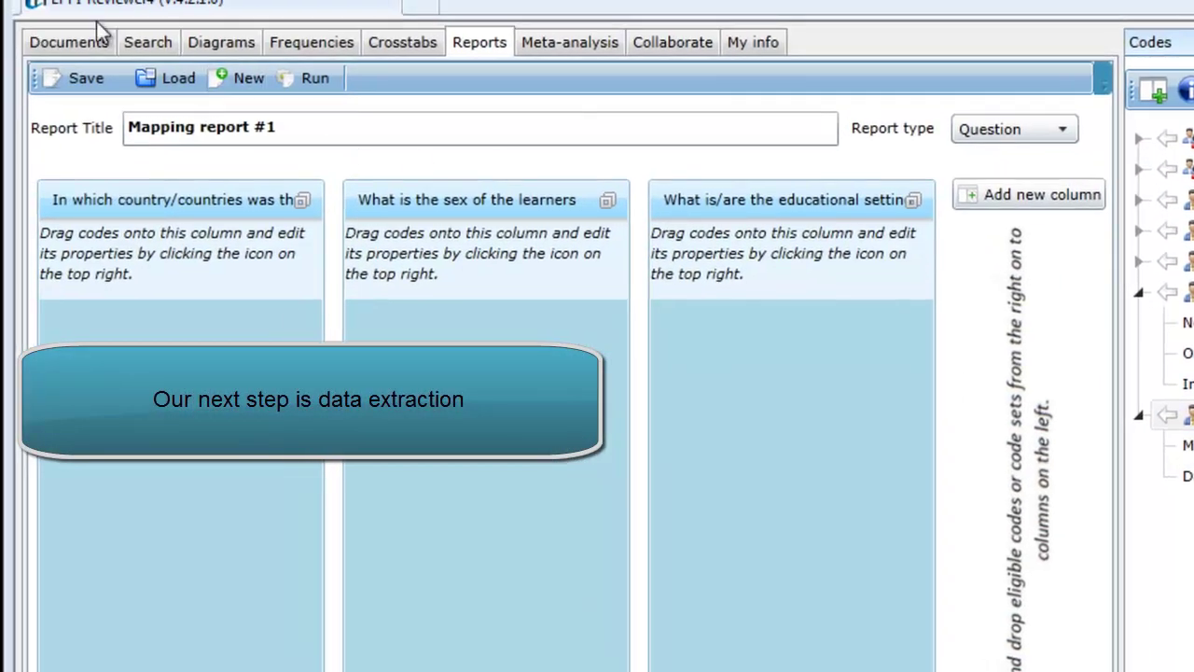
- Return to the document list, collapse Retrieval status and Report sets, and expand the Demo data extraction tool
click(86, 43)
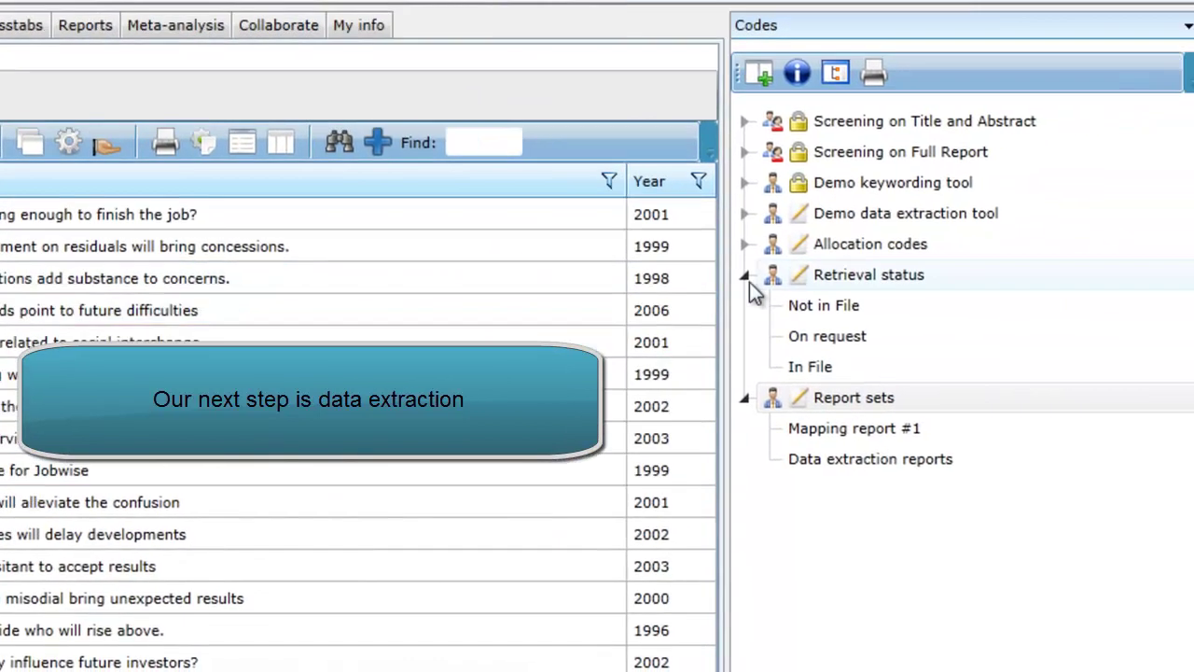
click(747, 277)
click(747, 306)
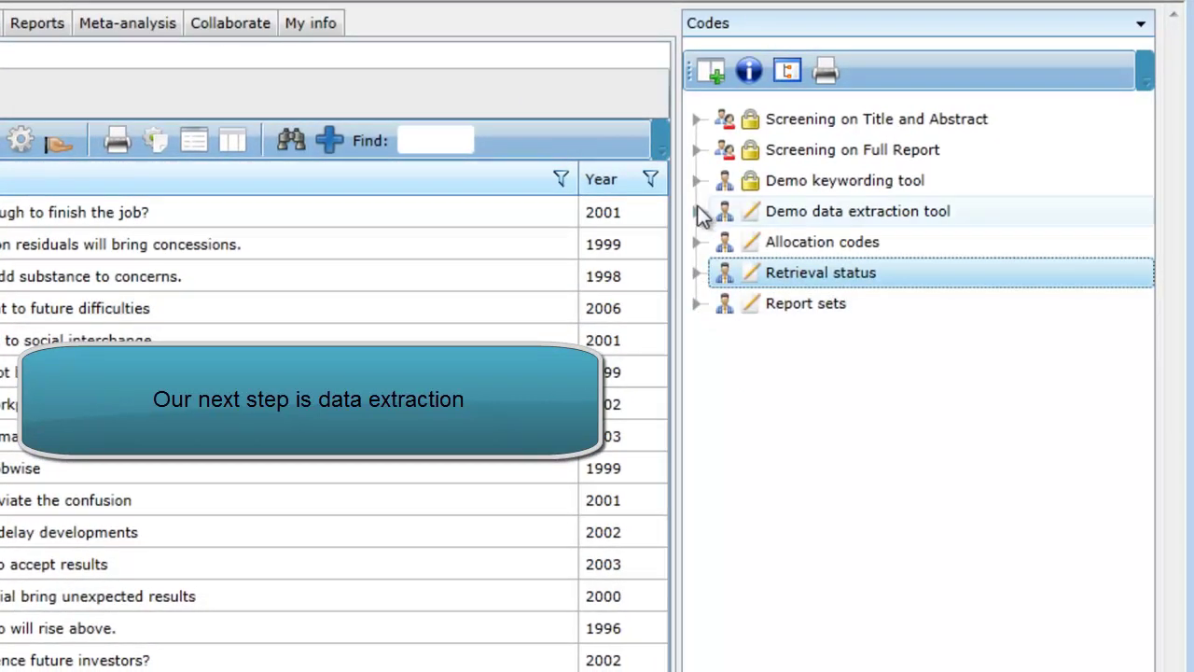
click(697, 212)
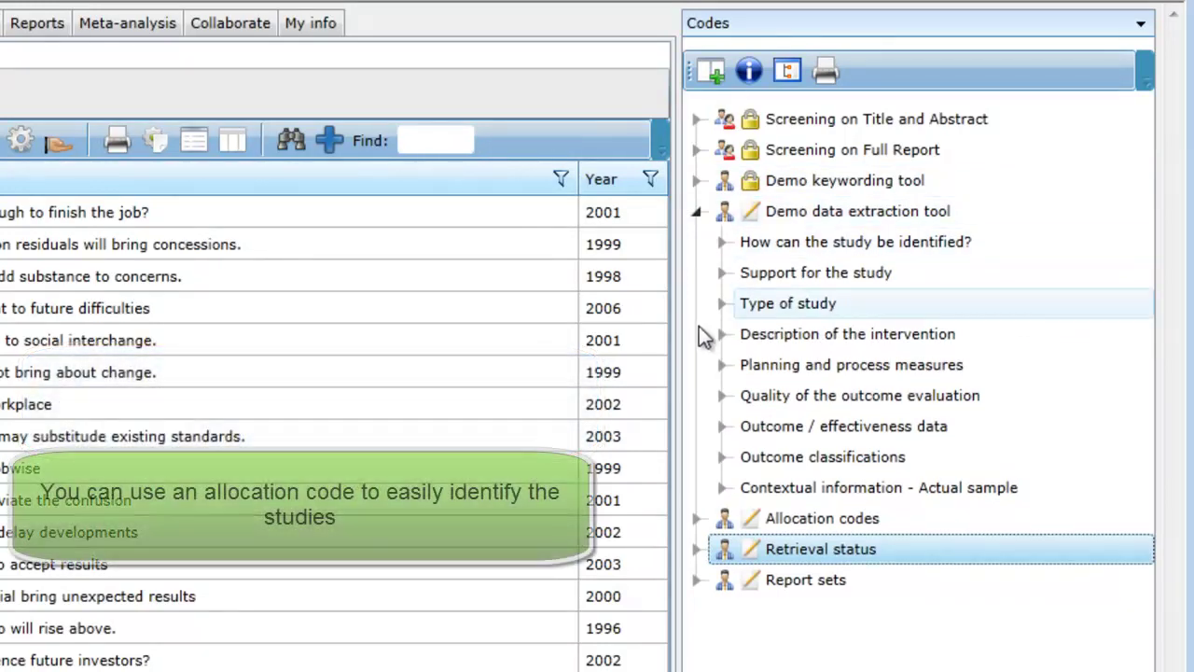
- Expand the Data extraction group of the Allocation codes and list the documents coded with its Group 1 code
click(696, 519)
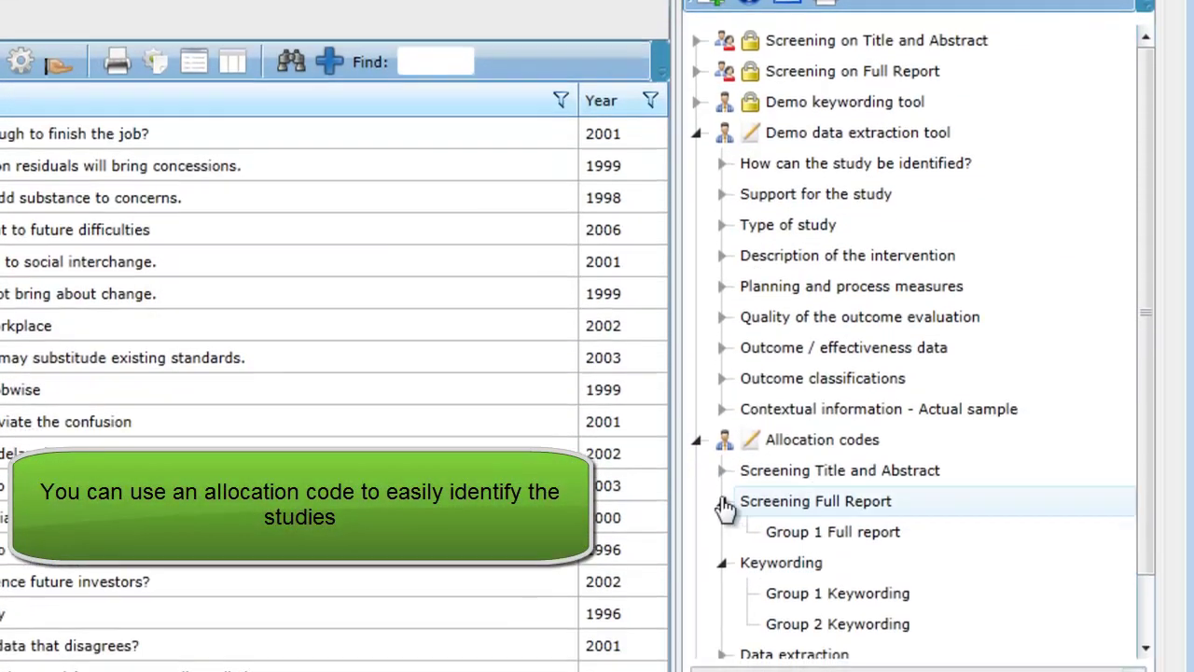
click(722, 576)
click(726, 511)
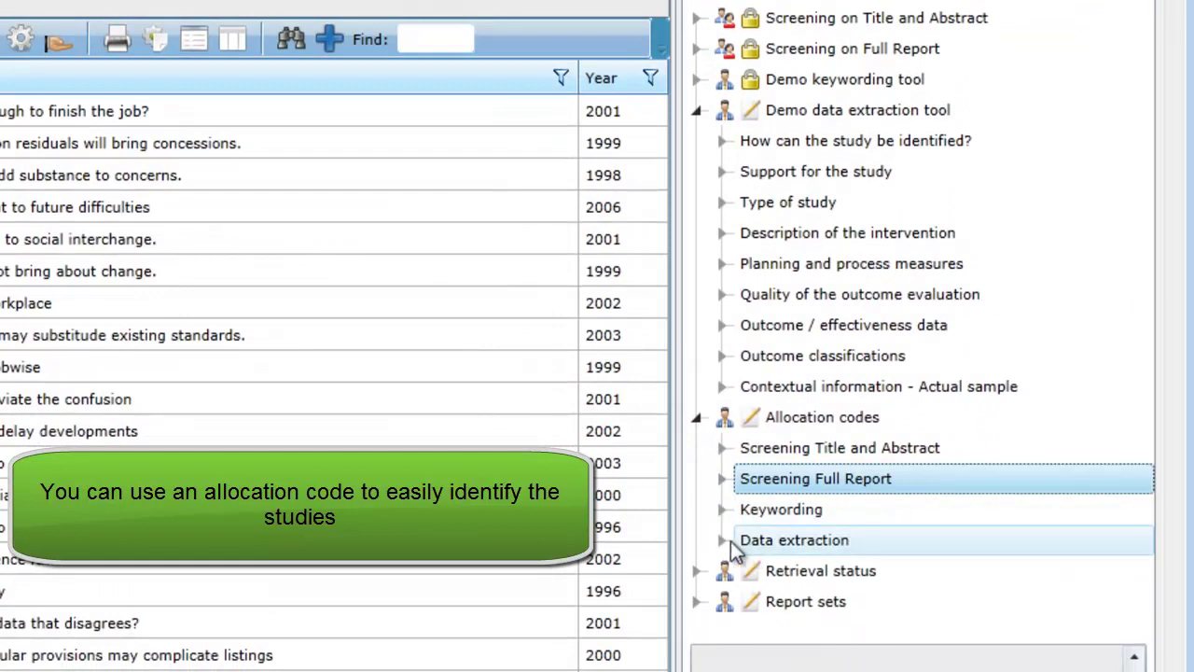
click(724, 541)
click(786, 571)
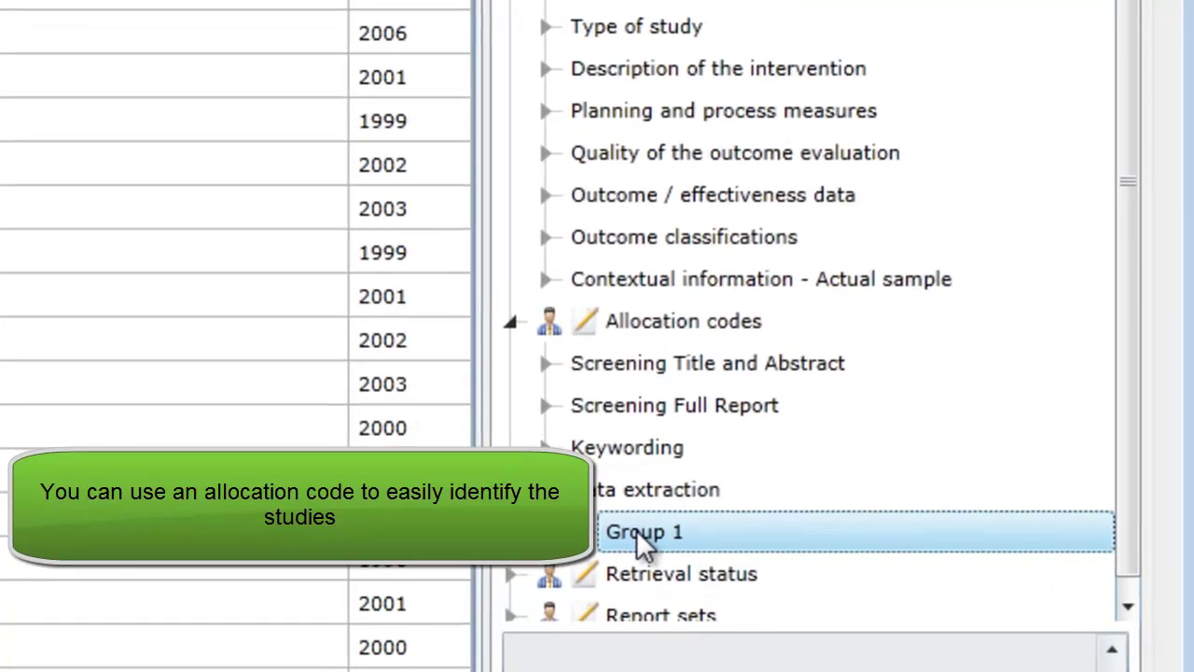
right_click(786, 571)
click(732, 338)
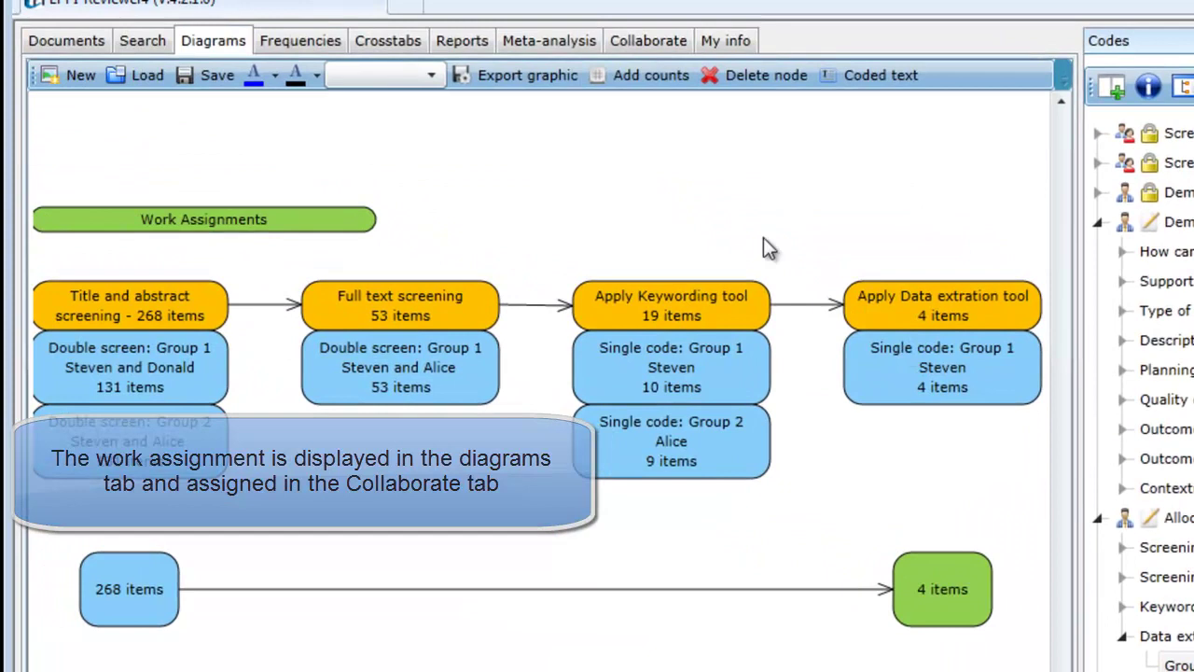
- Return to the document list and examine the Support for the study, Type of study and Description of the intervention sections of the Demo data extraction tool
click(54, 42)
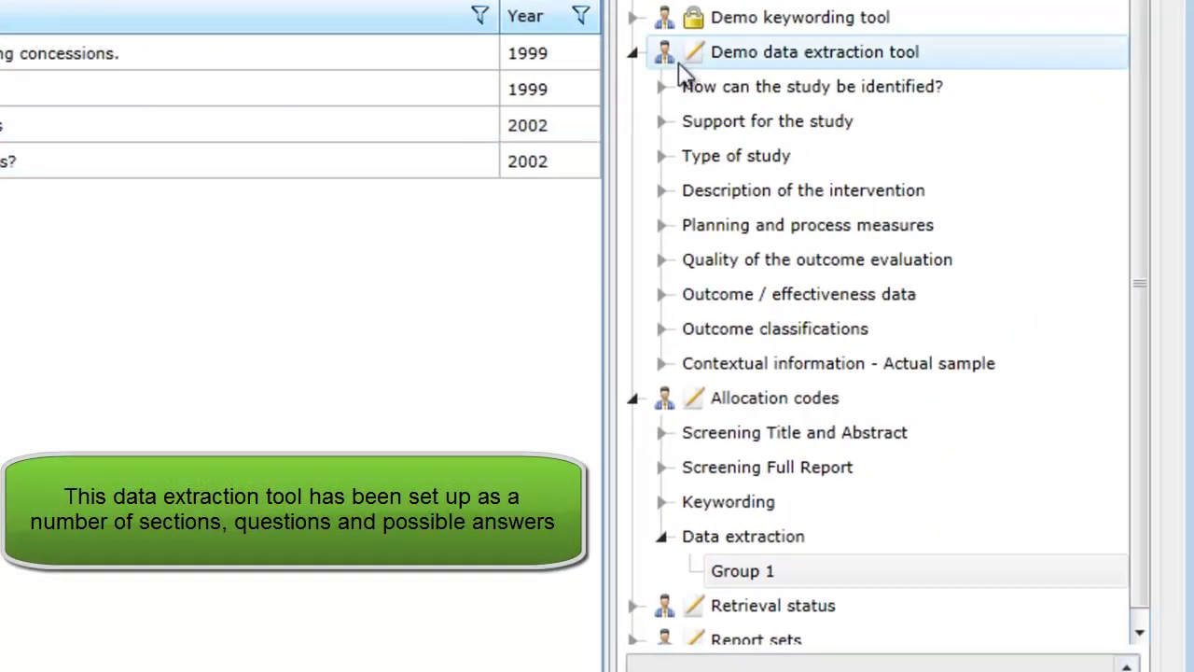
click(662, 121)
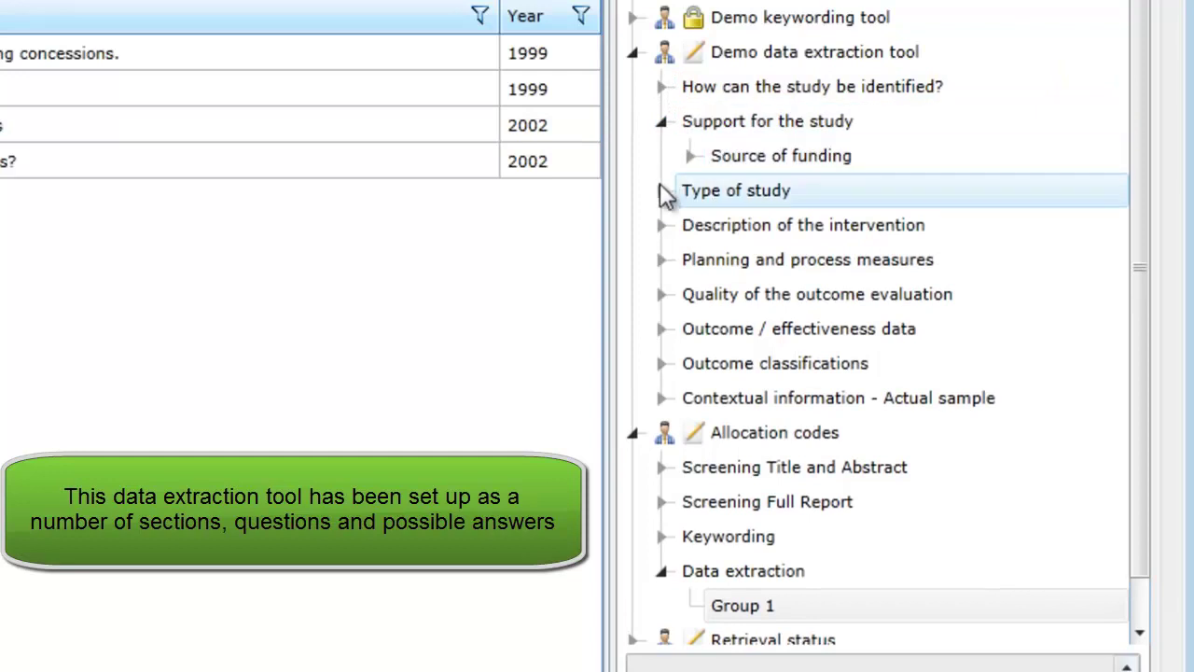
click(661, 189)
click(691, 225)
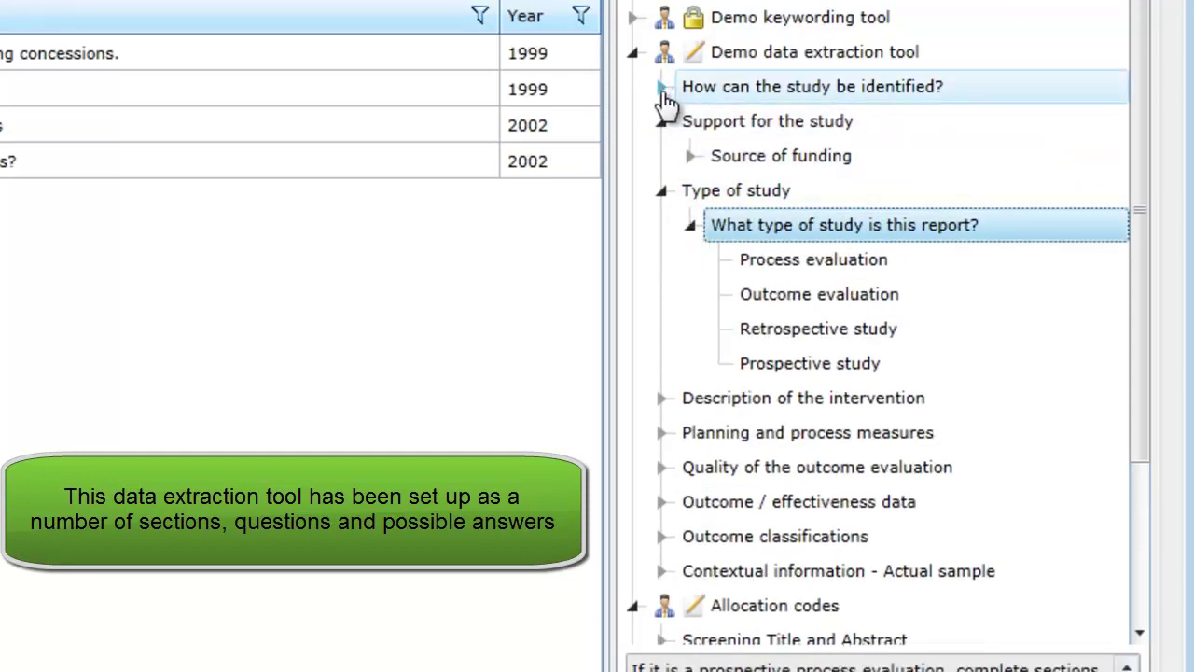
click(660, 397)
scroll(713, 447, down, 1)
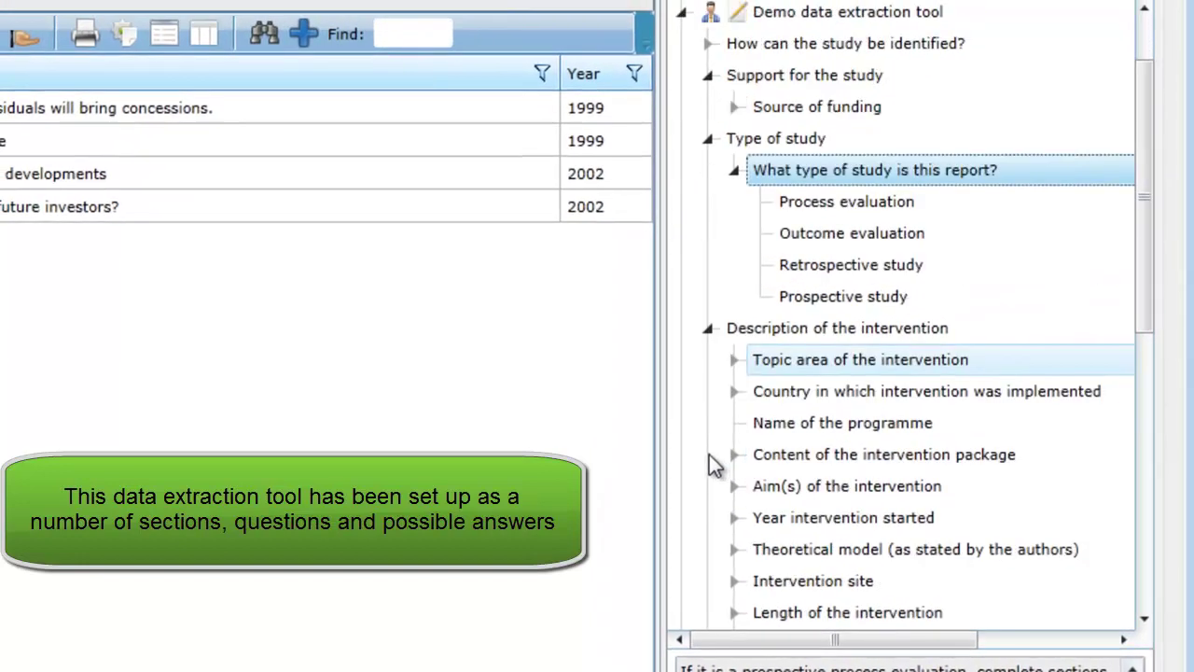
click(736, 361)
click(736, 362)
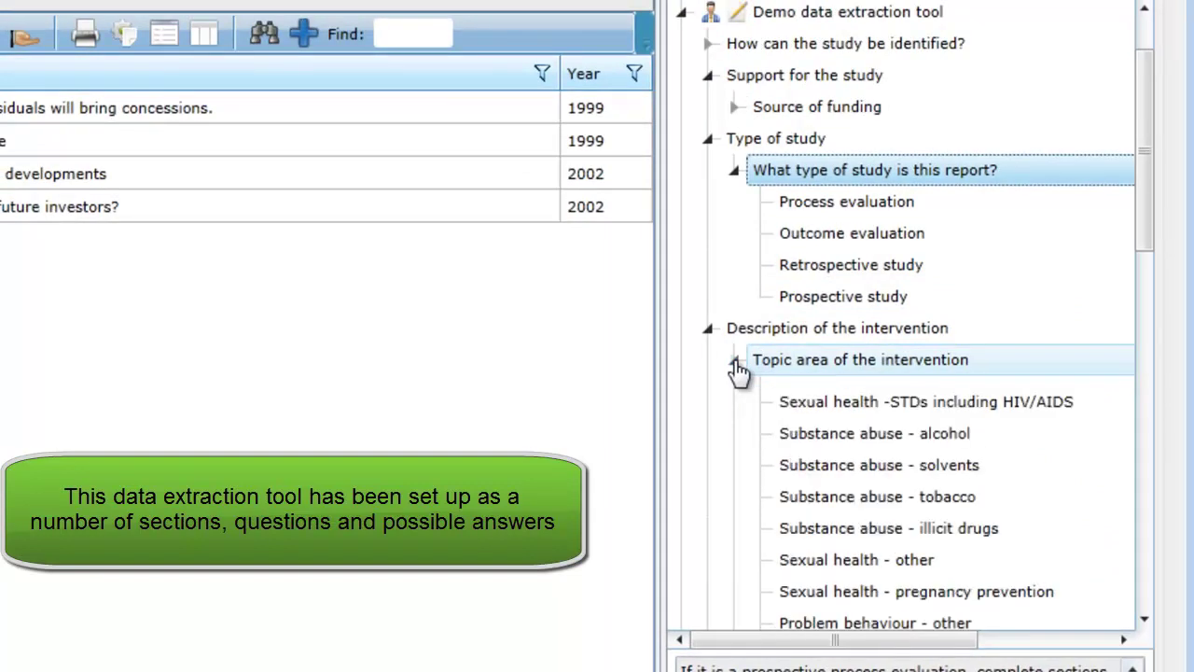
click(708, 327)
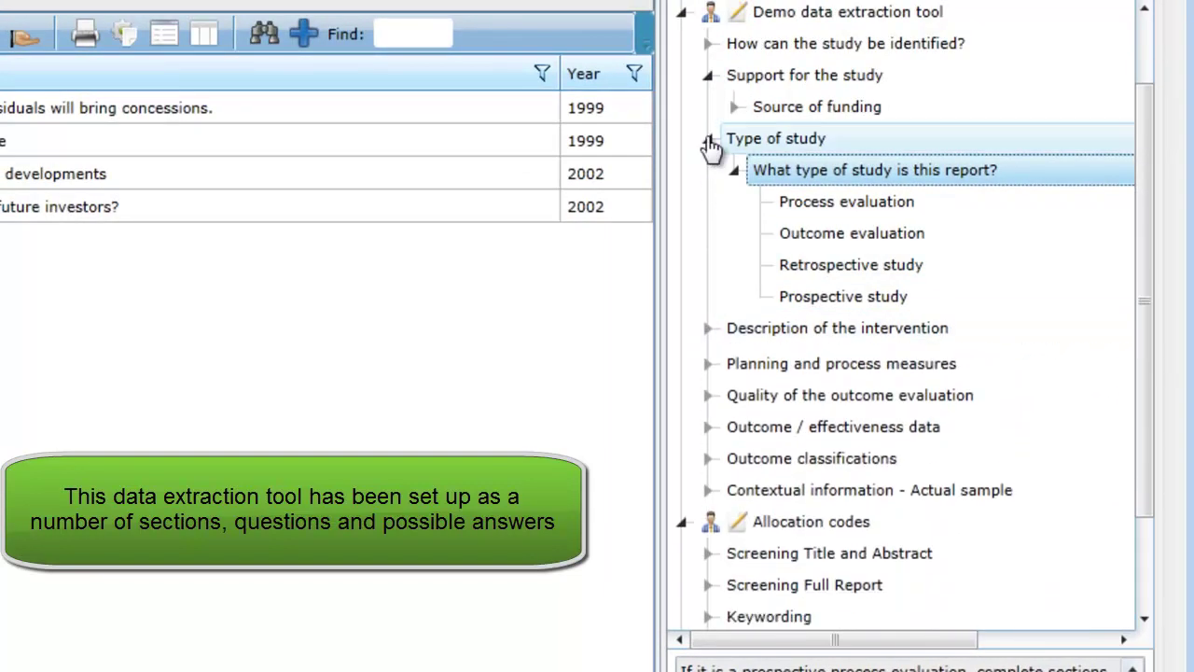
click(708, 138)
- Generate a printable version of the Demo data extraction tool and look through its questions and answers
double_click(796, 173)
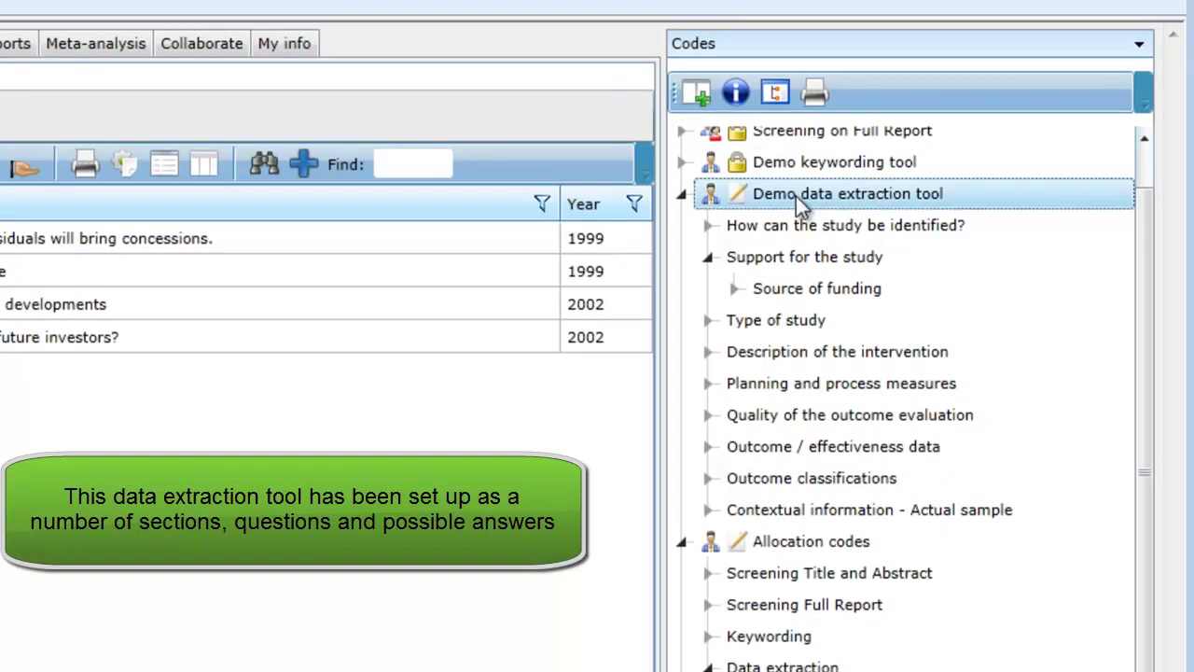
click(814, 89)
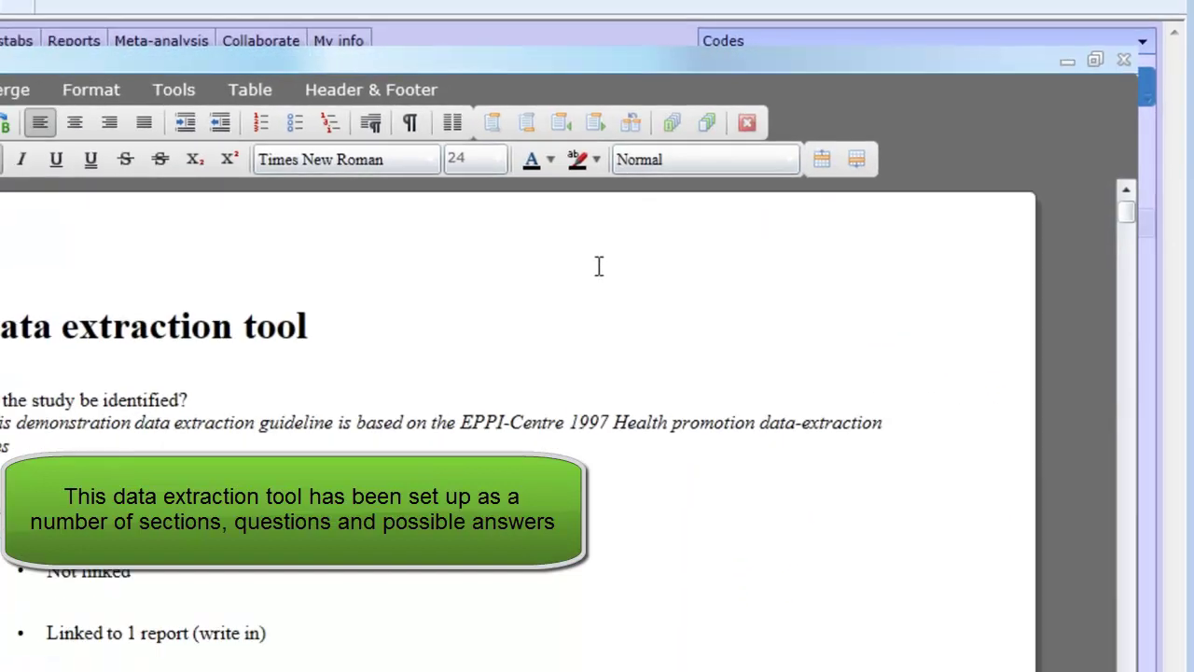
scroll(775, 280, down, 15)
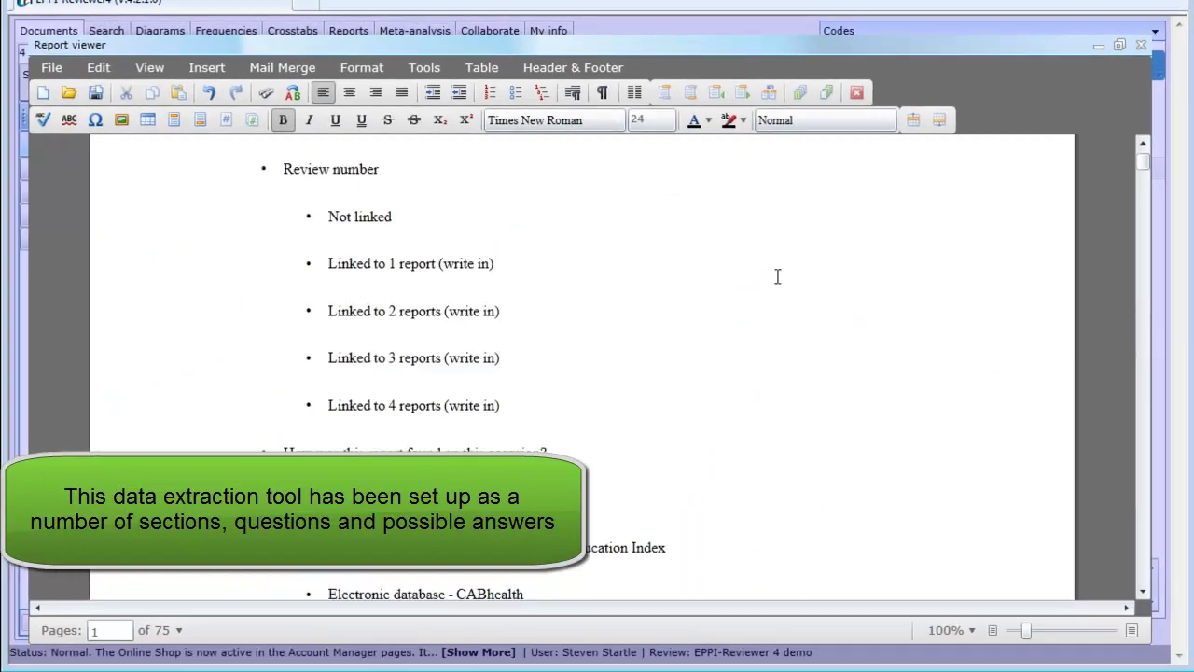
scroll(772, 289, down, 5)
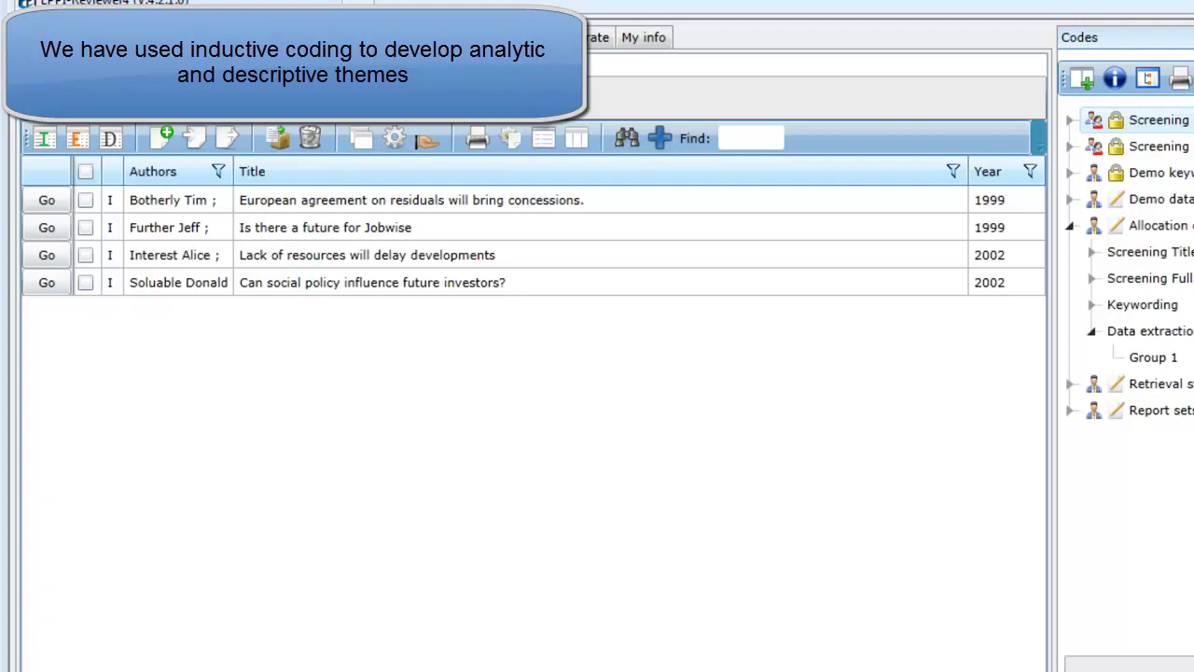
- Open the text of WB_What have we learnt private WSS.pdf in the first document and code the page 14 passage on rural subsidies with Investment
click(45, 202)
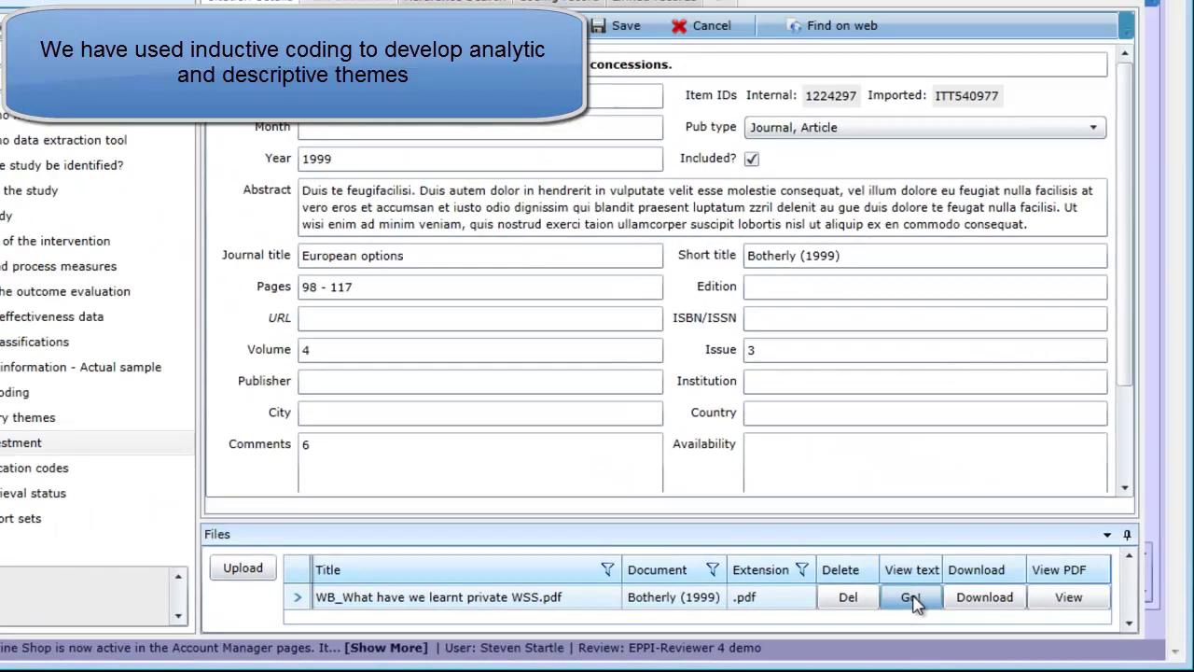
click(911, 598)
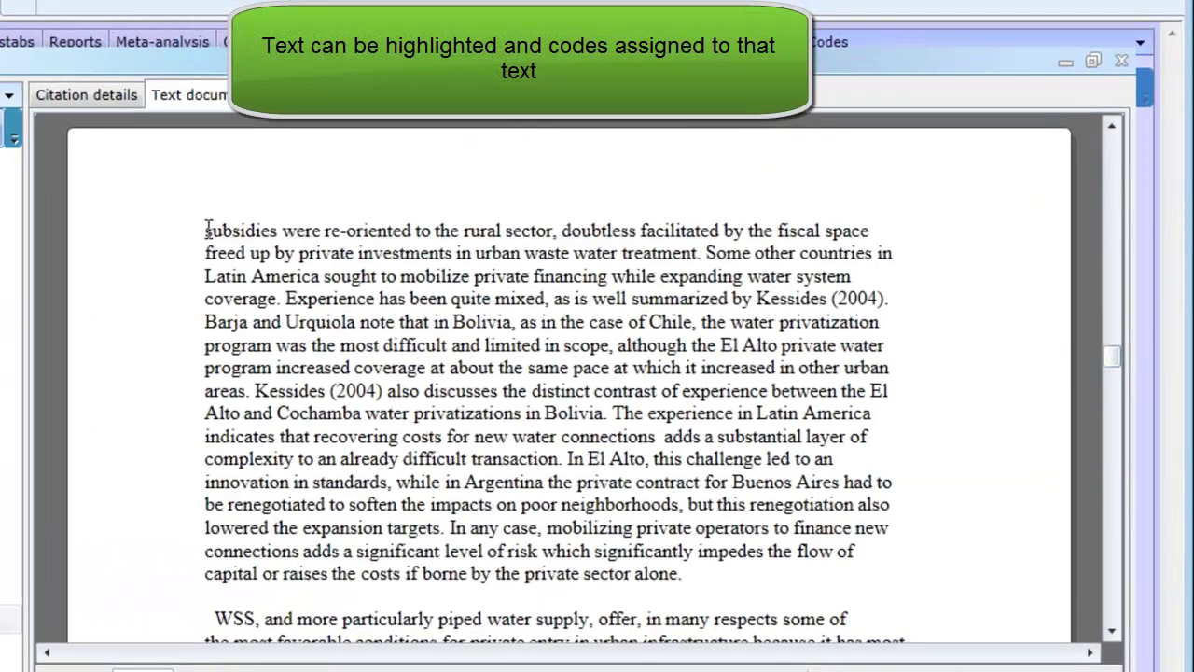
drag(207, 230, 408, 391)
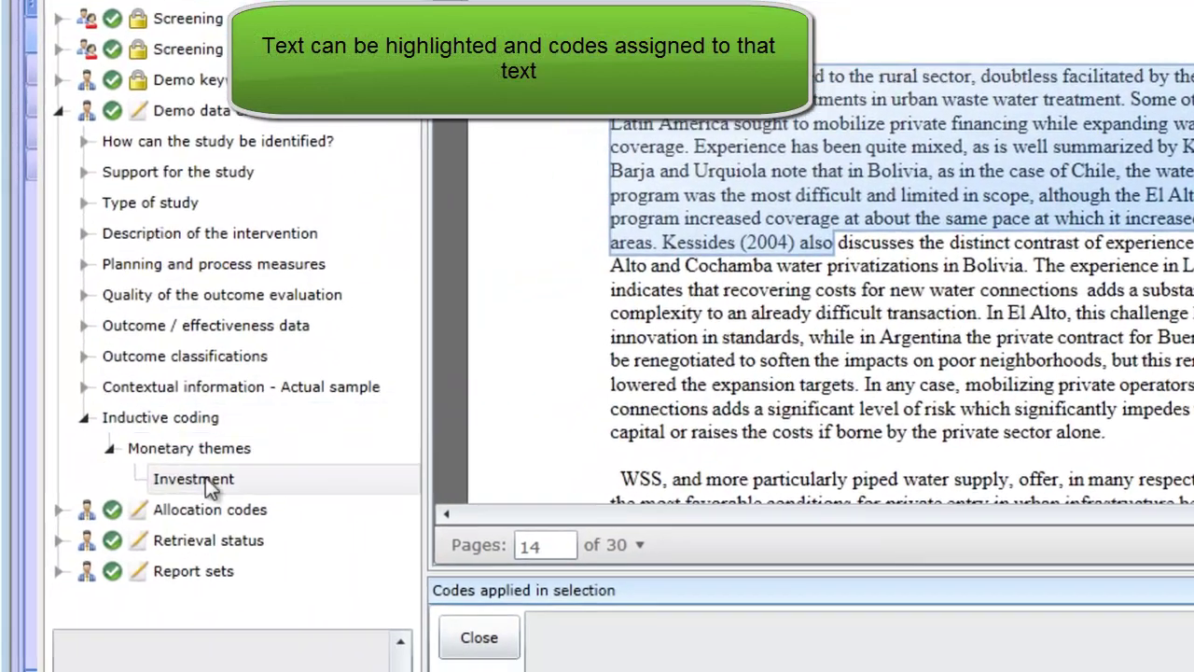
right_click(205, 477)
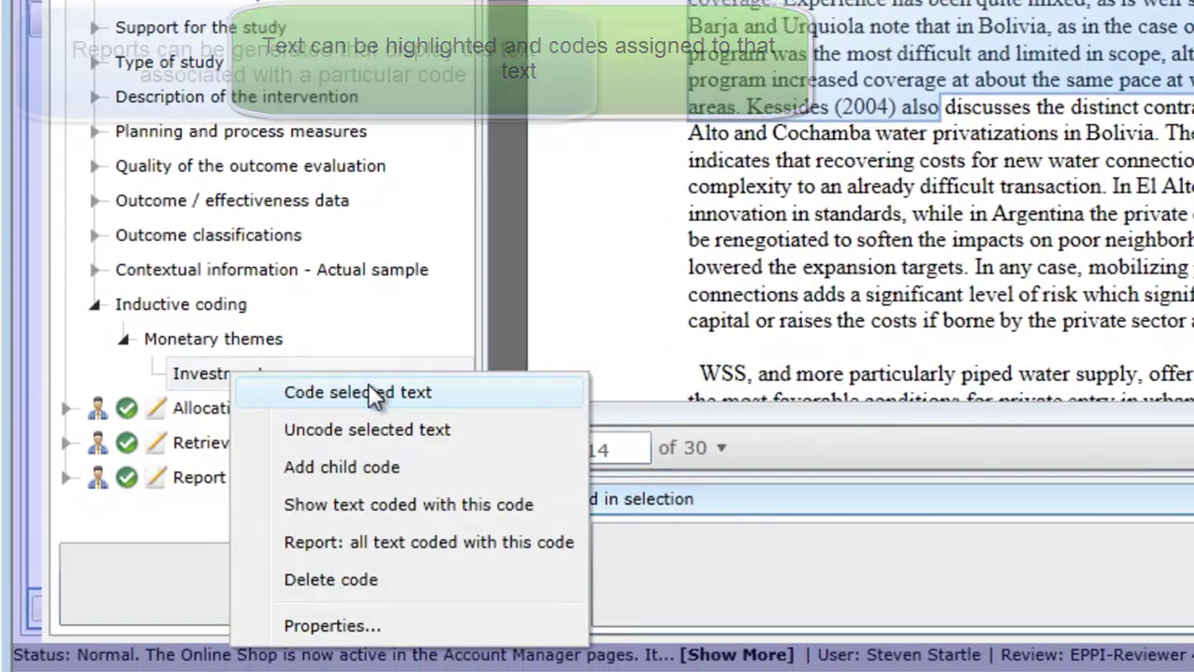
click(368, 392)
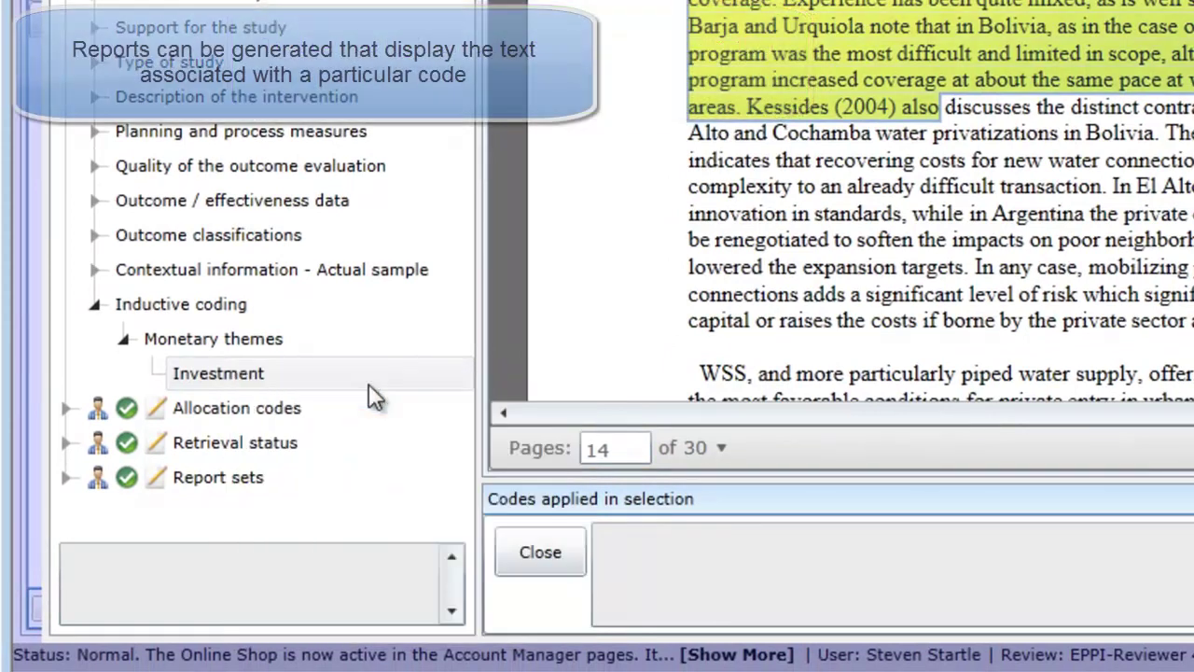
- Generate a report of all text coded with Investment, view it and close it
right_click(230, 368)
click(322, 541)
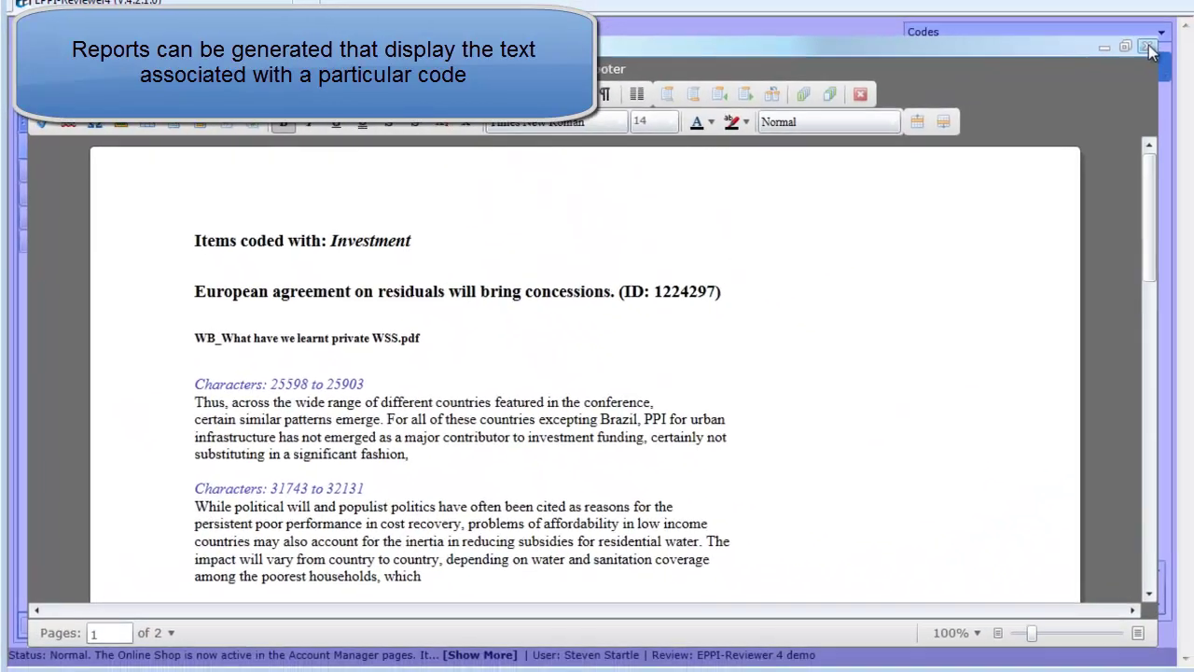
click(1148, 49)
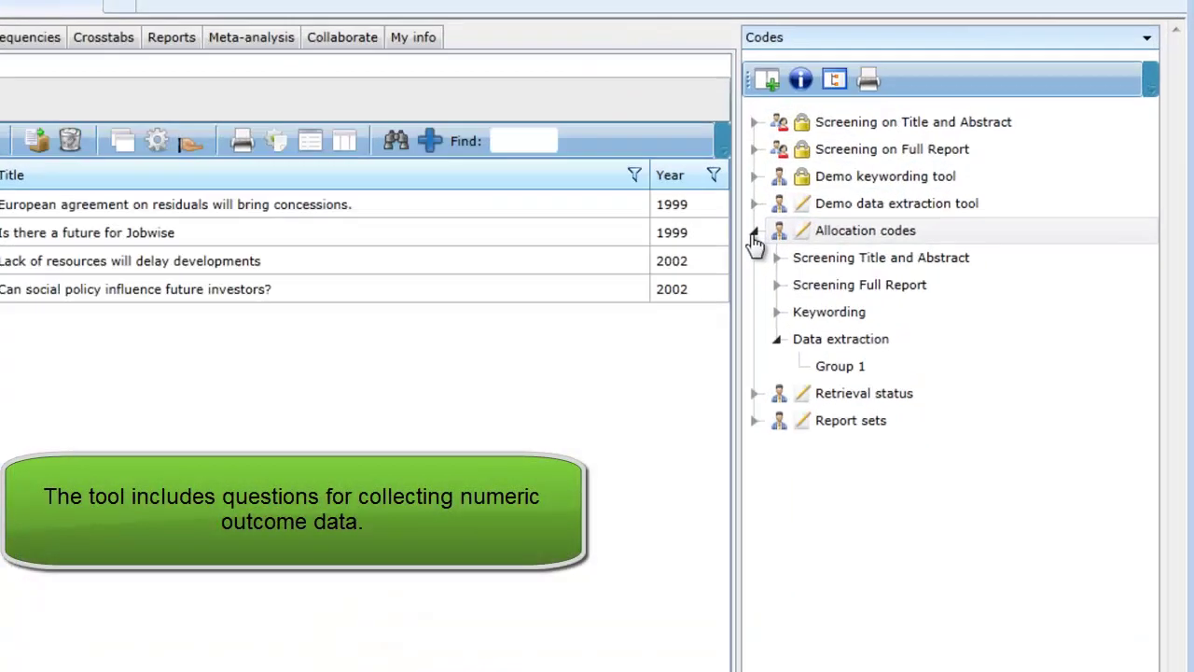
- Collapse the Allocation codes and examine the Intervention, Outcomes and Comparison codes under Outcome / effectiveness data in the Demo data extraction tool
click(753, 233)
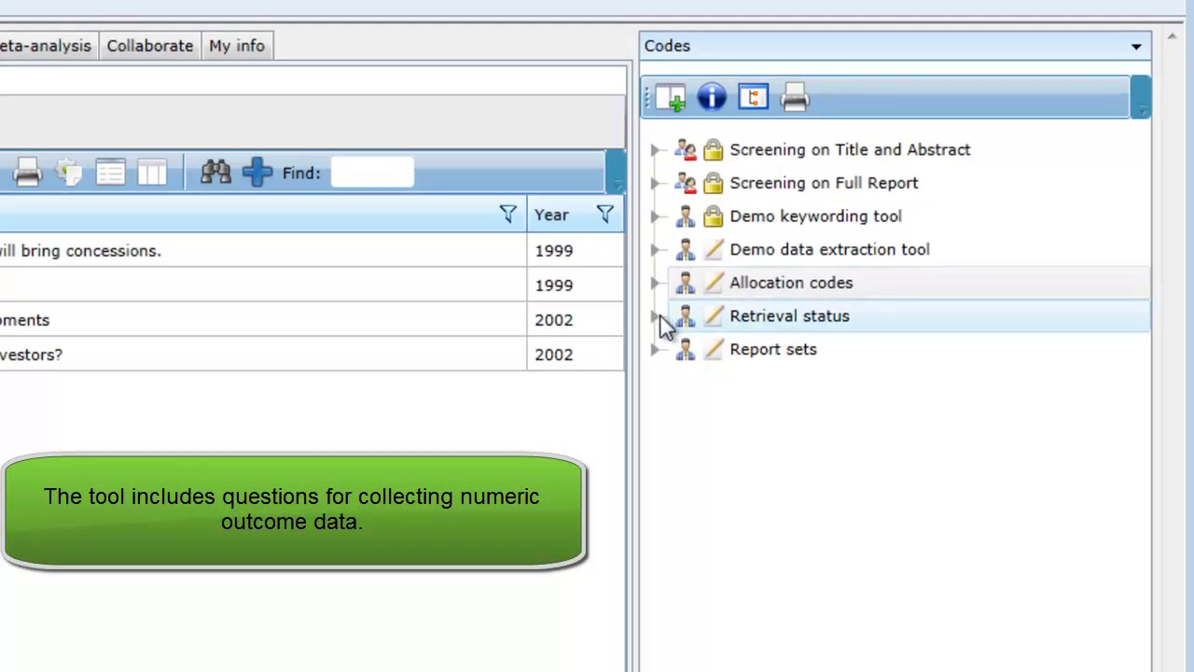
click(657, 250)
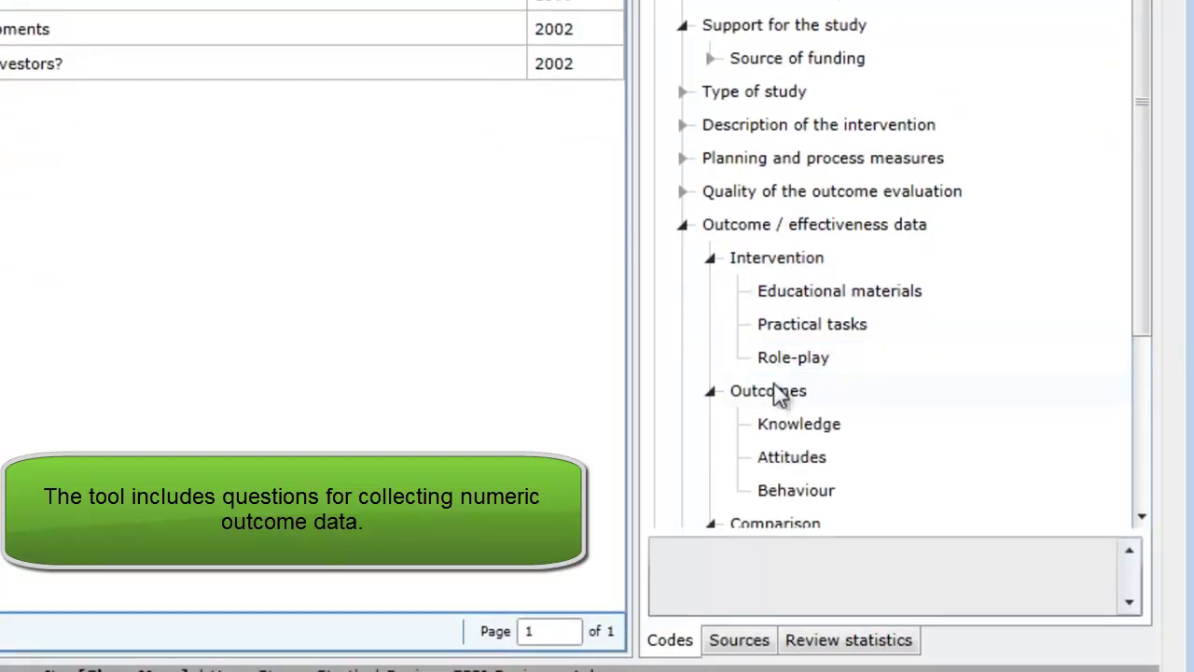
scroll(771, 473, down, 1)
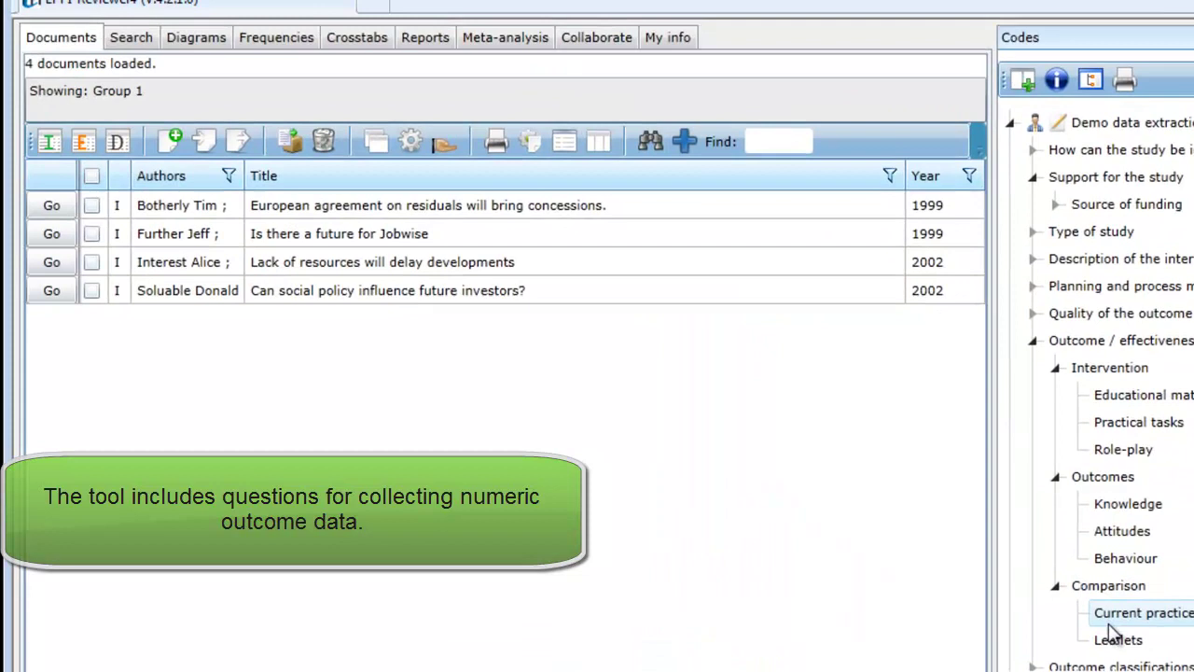
- Open the first document and bring up its Knowledge after 6 months outcome for editing
click(50, 206)
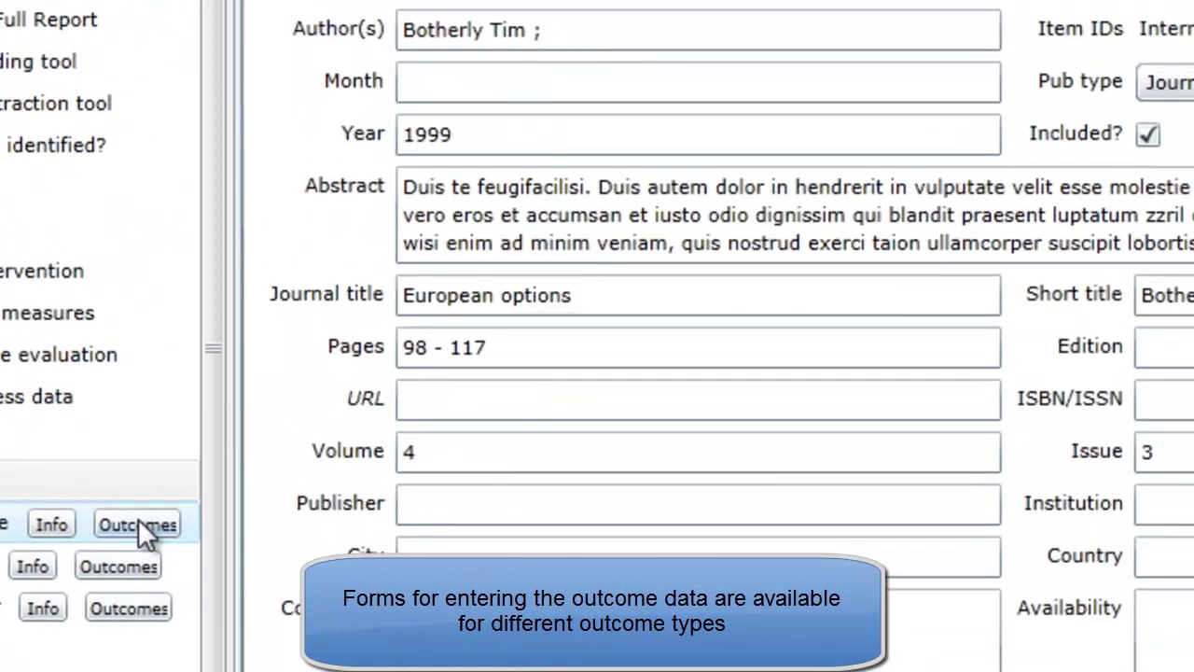
click(478, 433)
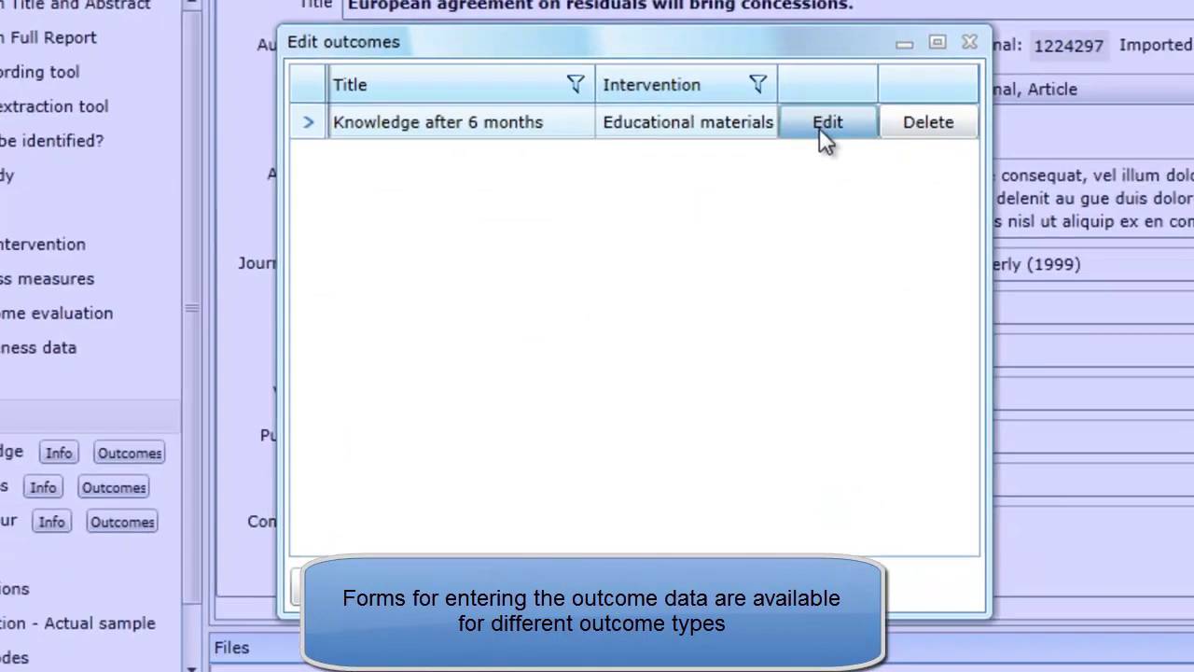
click(927, 138)
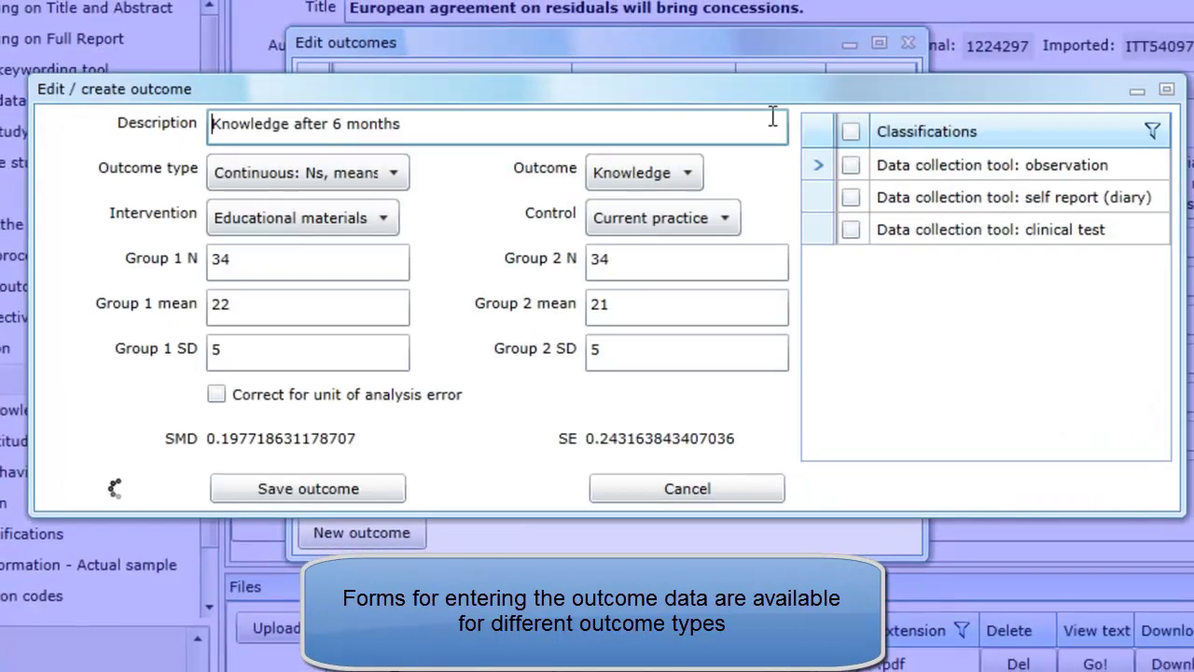
- Check the Control and Intervention choices of the outcome, then cancel the edit and close the outcomes list and the document
click(666, 224)
click(670, 252)
click(336, 213)
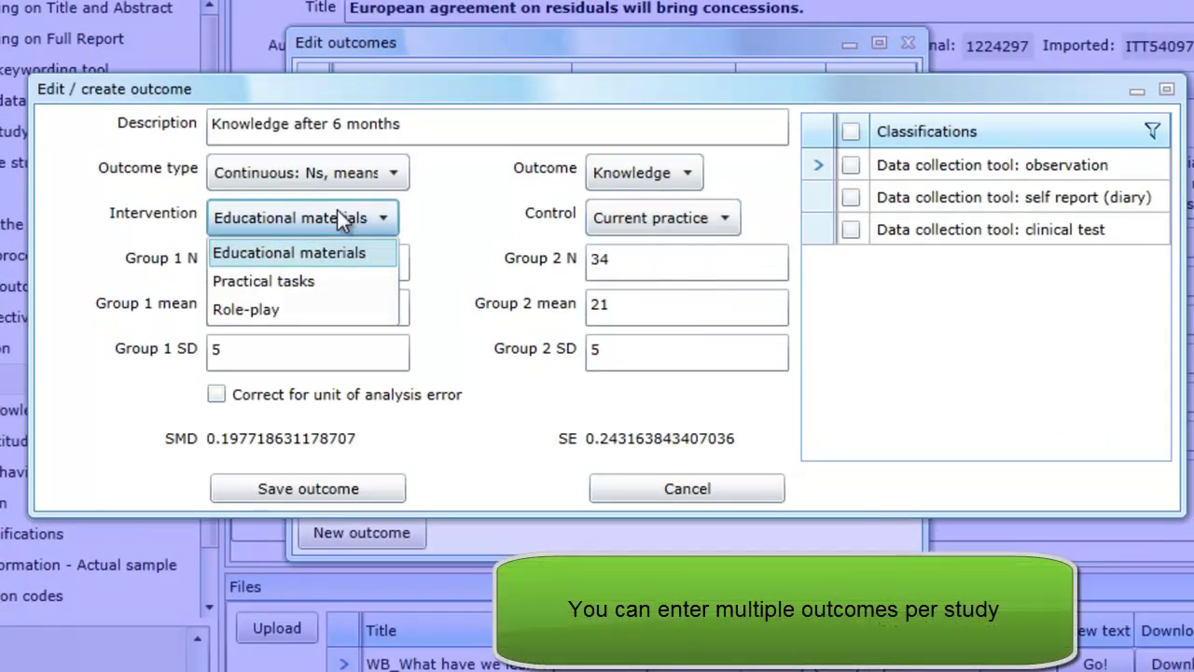
click(355, 253)
click(632, 490)
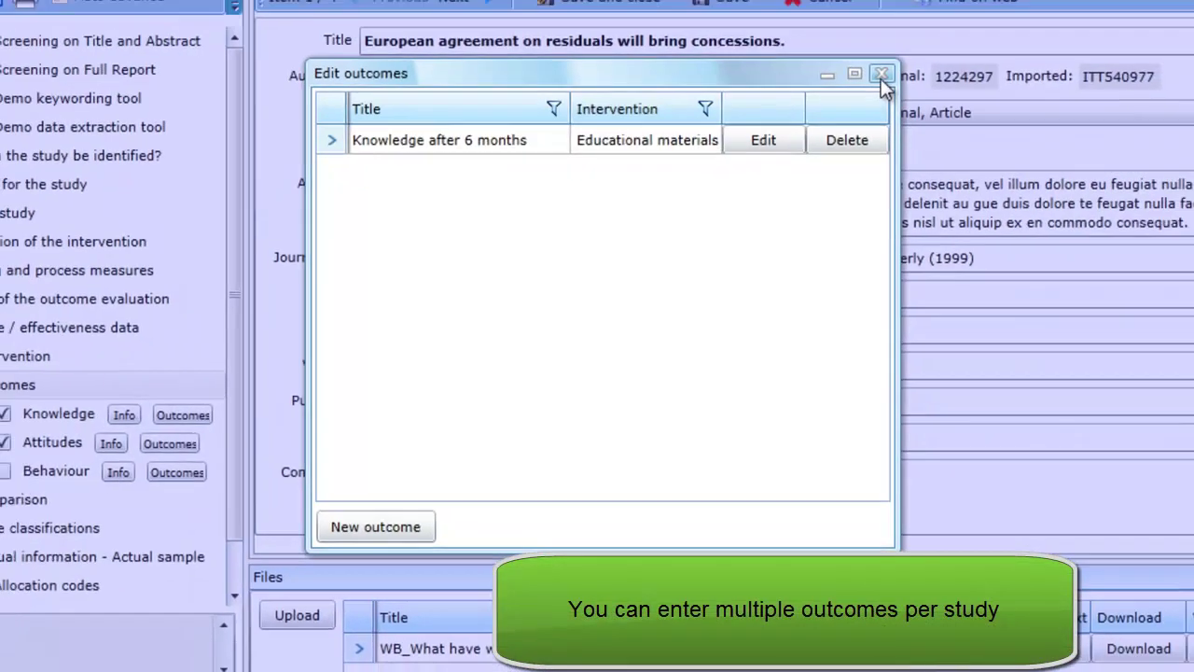
click(908, 43)
click(1142, 46)
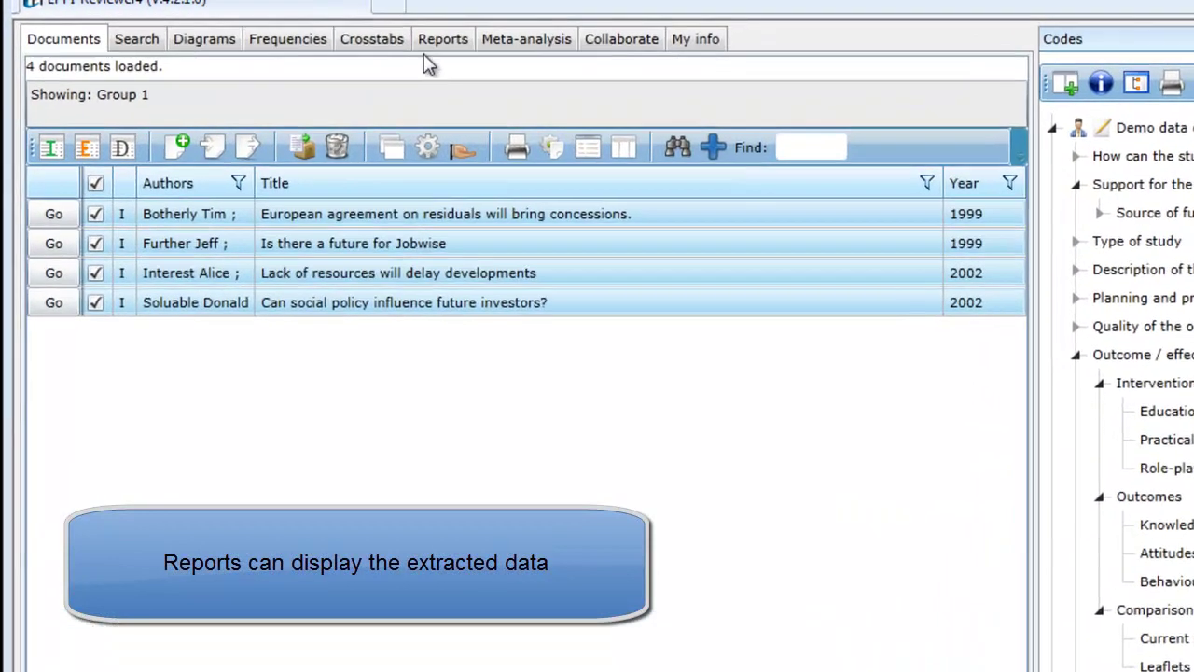
- Run Data extraction report #1 for all selected items, ordered by short title with horizontal alignment and Item Id displayed, and look through it
click(442, 47)
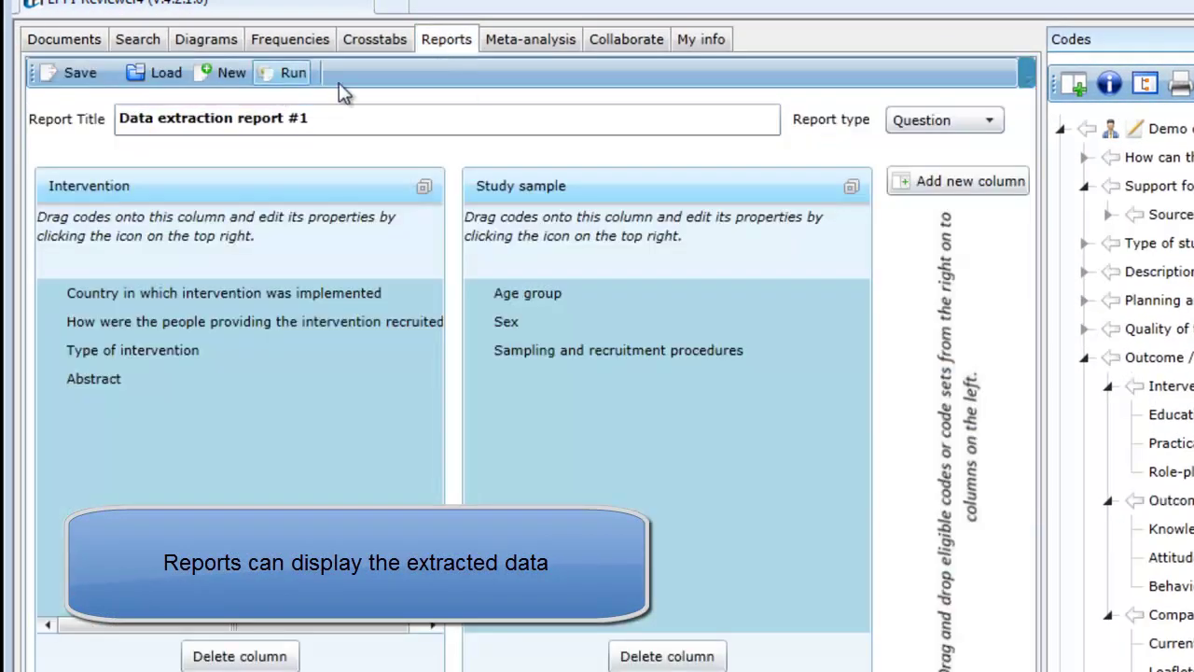
click(924, 119)
click(924, 121)
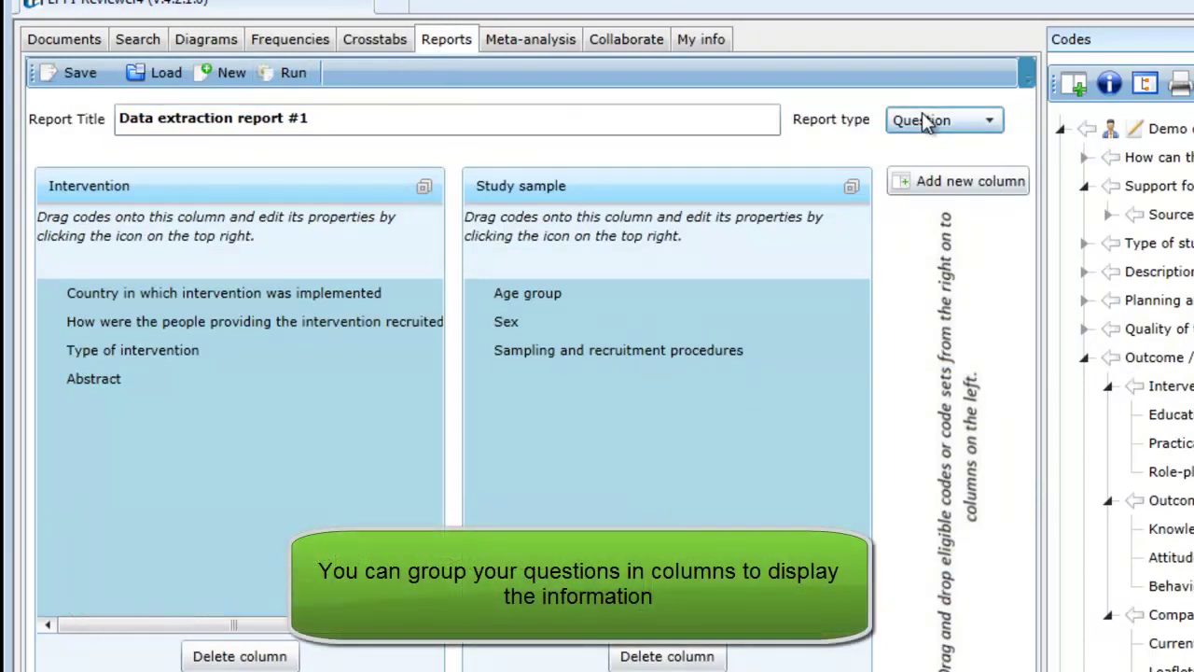
click(295, 74)
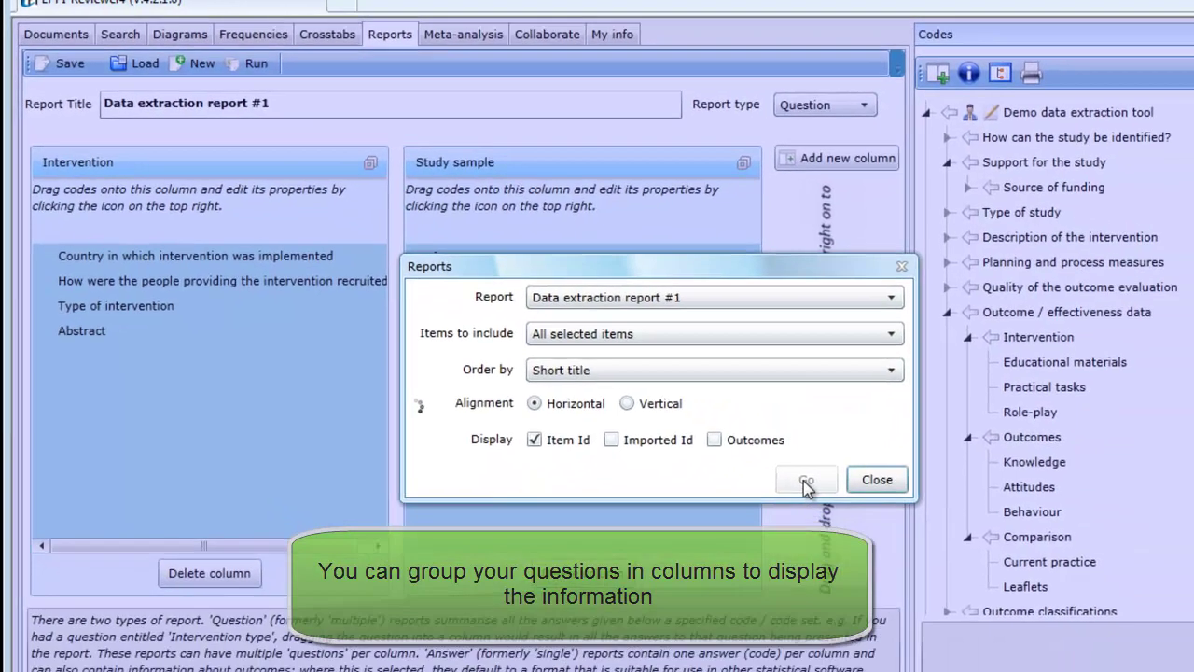
click(897, 548)
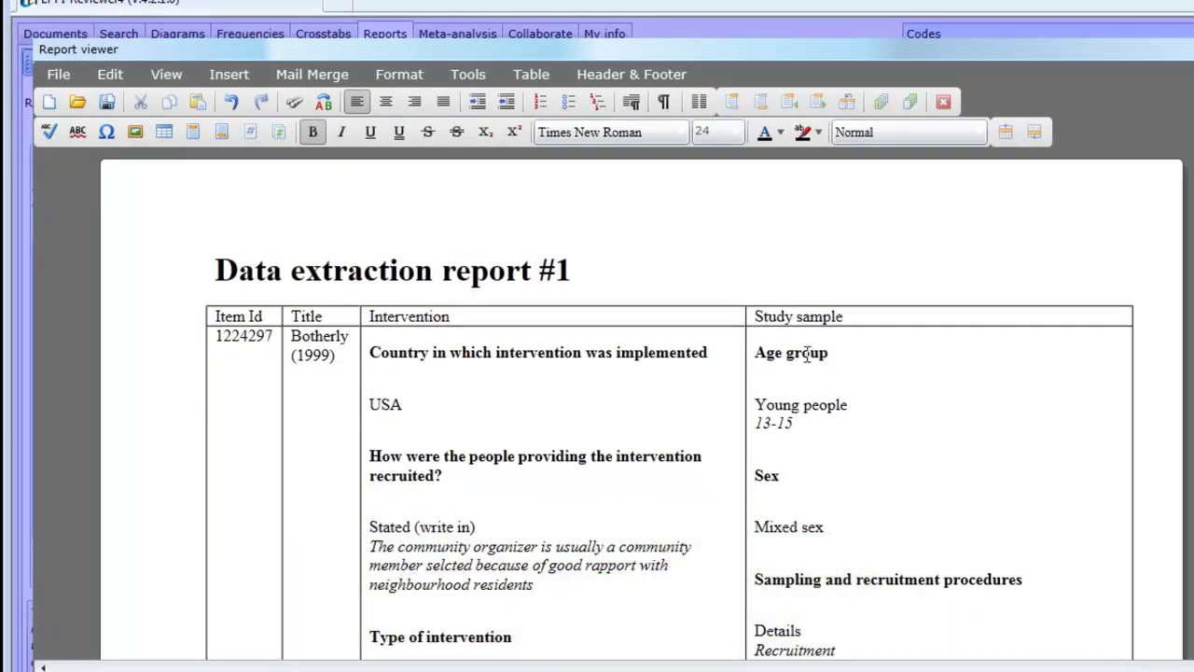
scroll(800, 373, down, 5)
scroll(797, 373, up, 5)
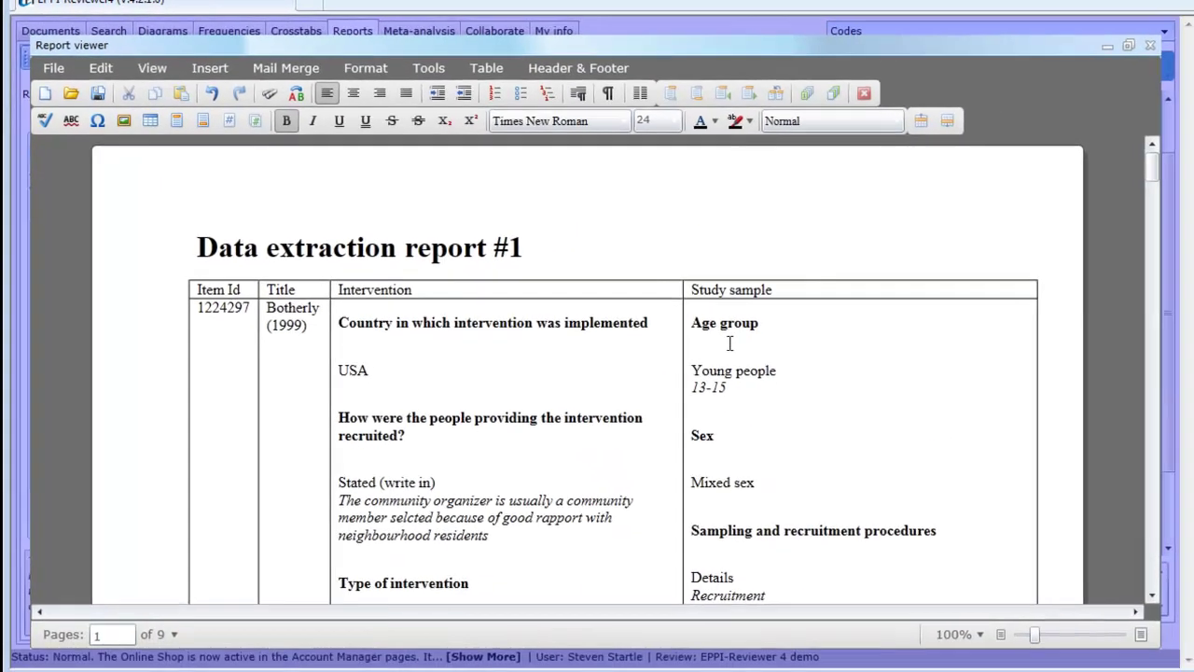
- Close the data extraction report and its options, then review the outcomes selected in the first Educational materials: knowledge meta-analysis setup and close it
click(1150, 45)
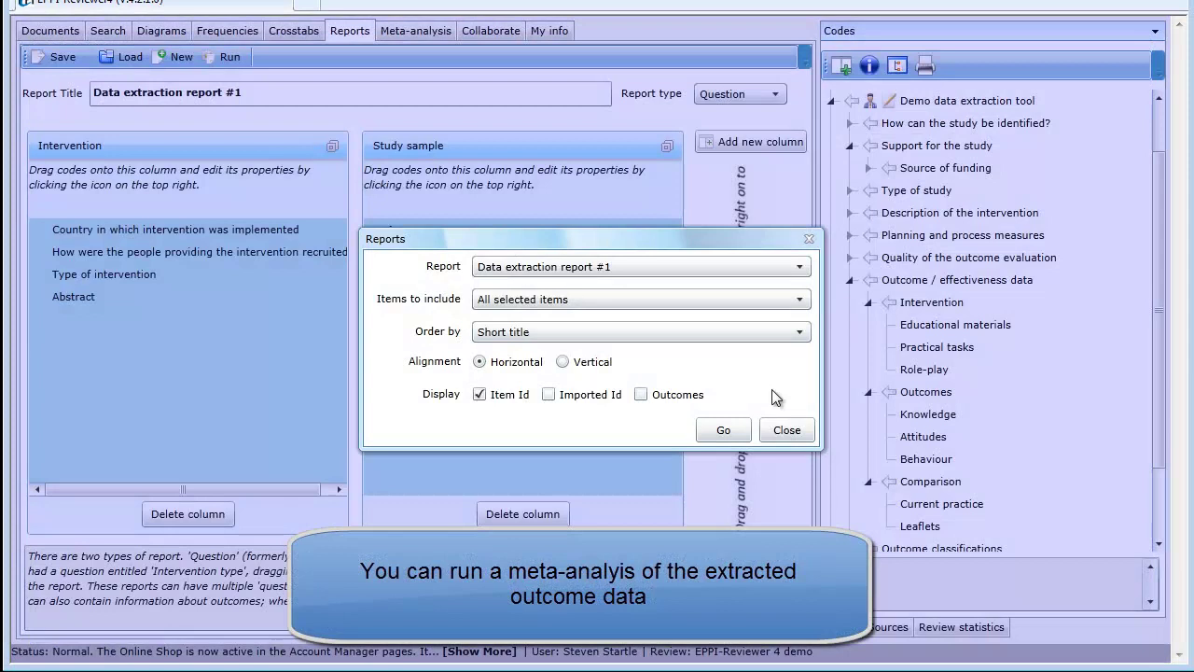
click(771, 430)
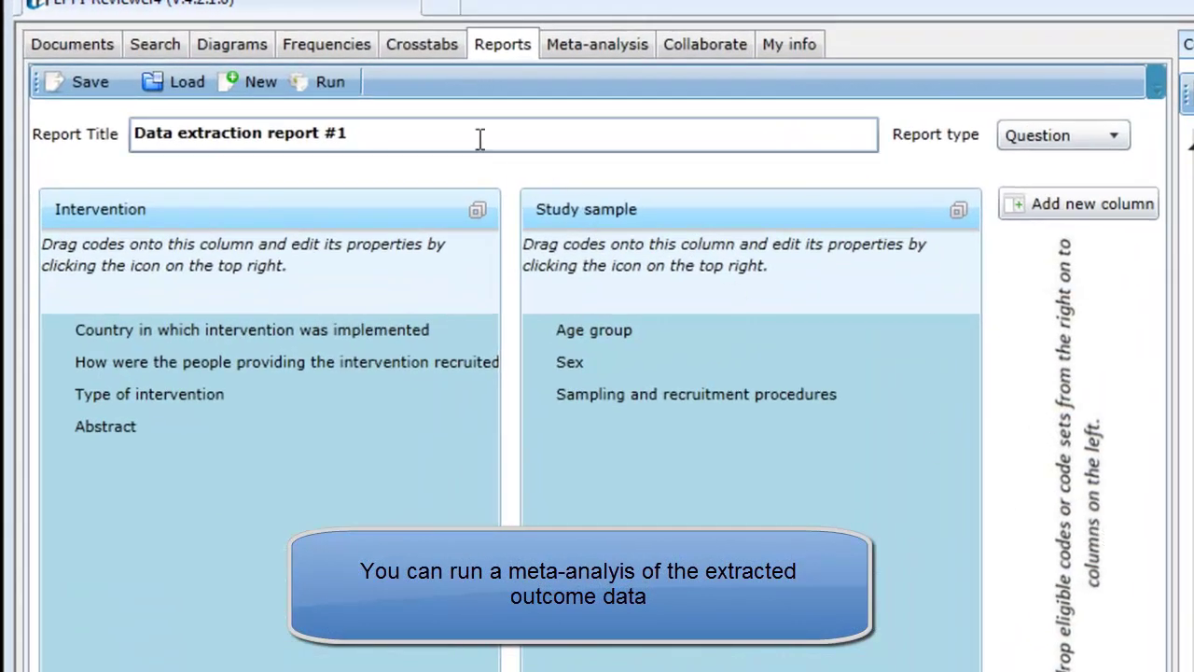
click(557, 45)
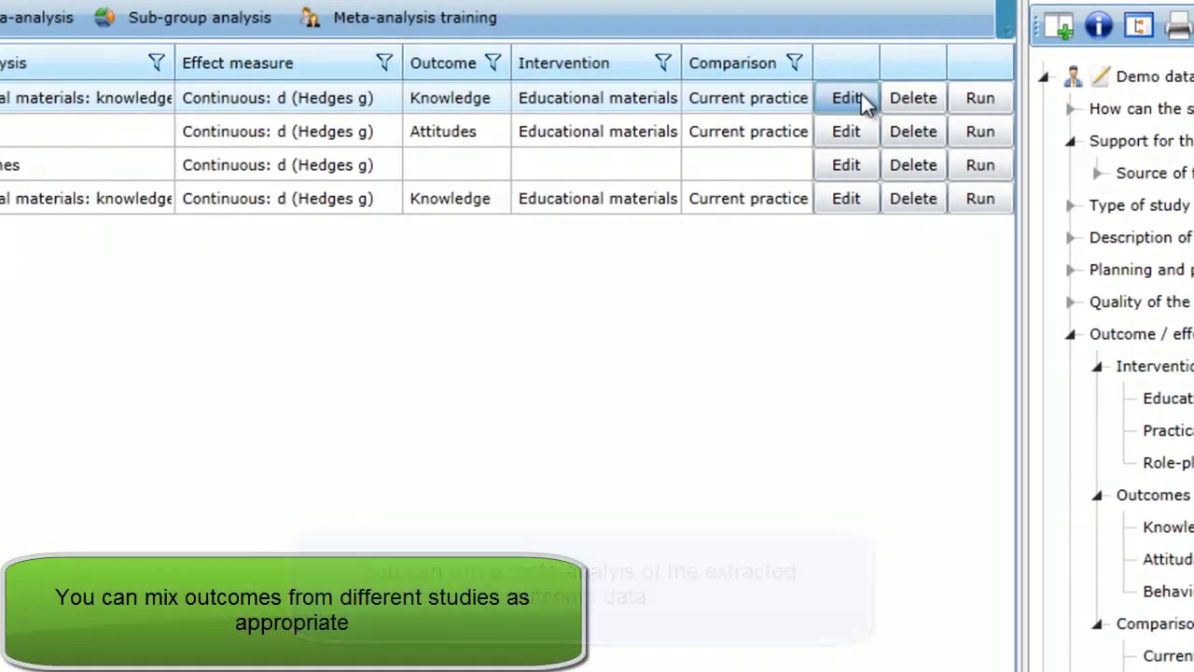
click(861, 96)
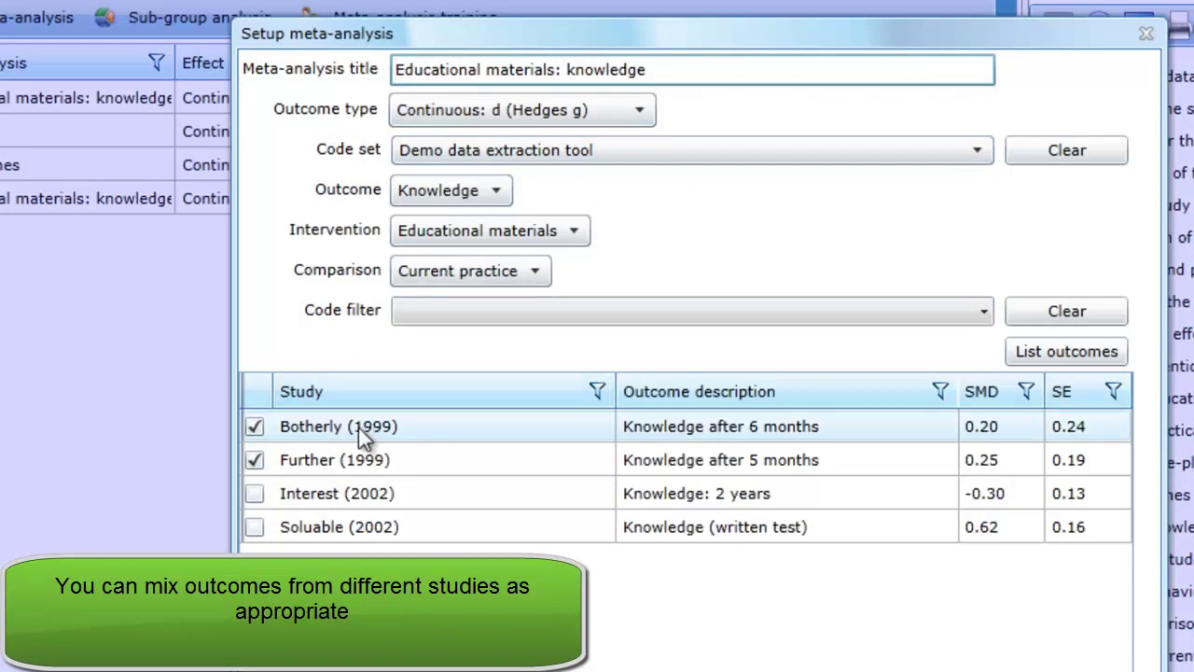
click(1146, 35)
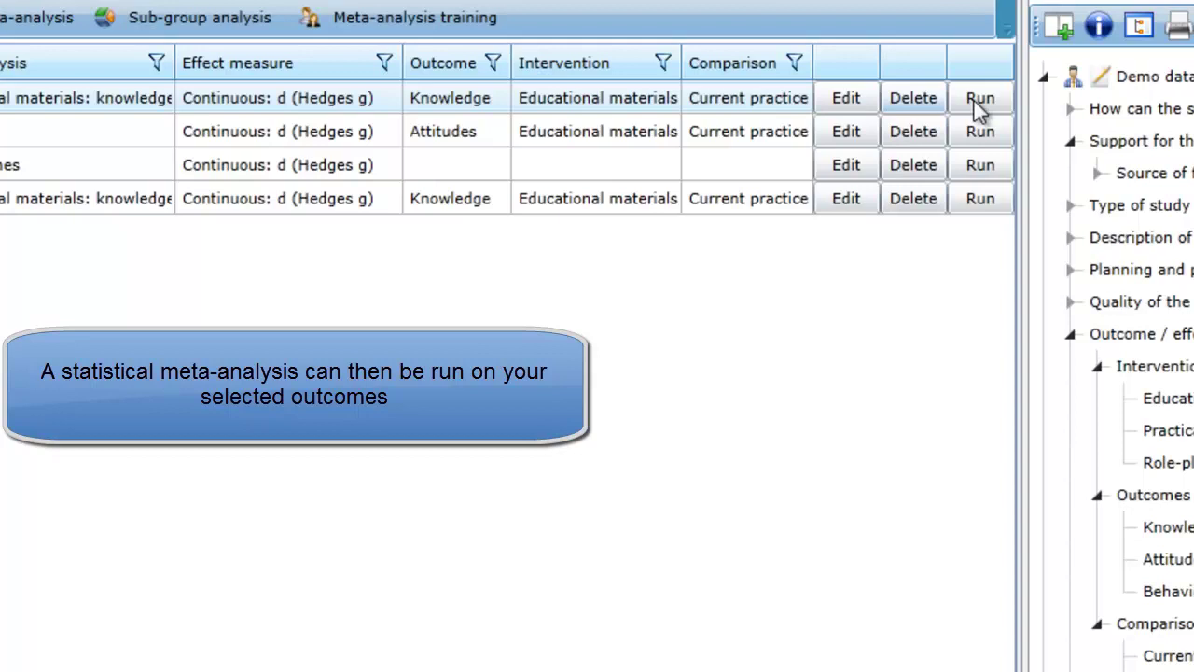
- Run the first Educational materials: knowledge meta-analysis with pooled effect size and summary line, examine its forest and funnel plots, and close the results
click(973, 98)
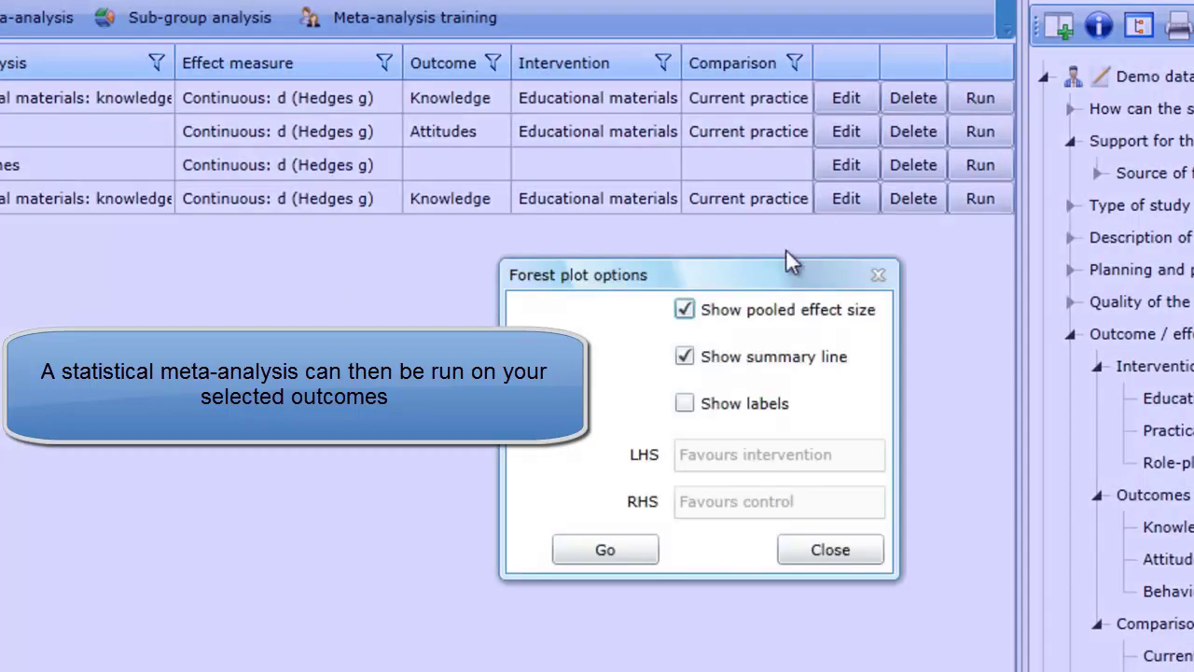
click(604, 550)
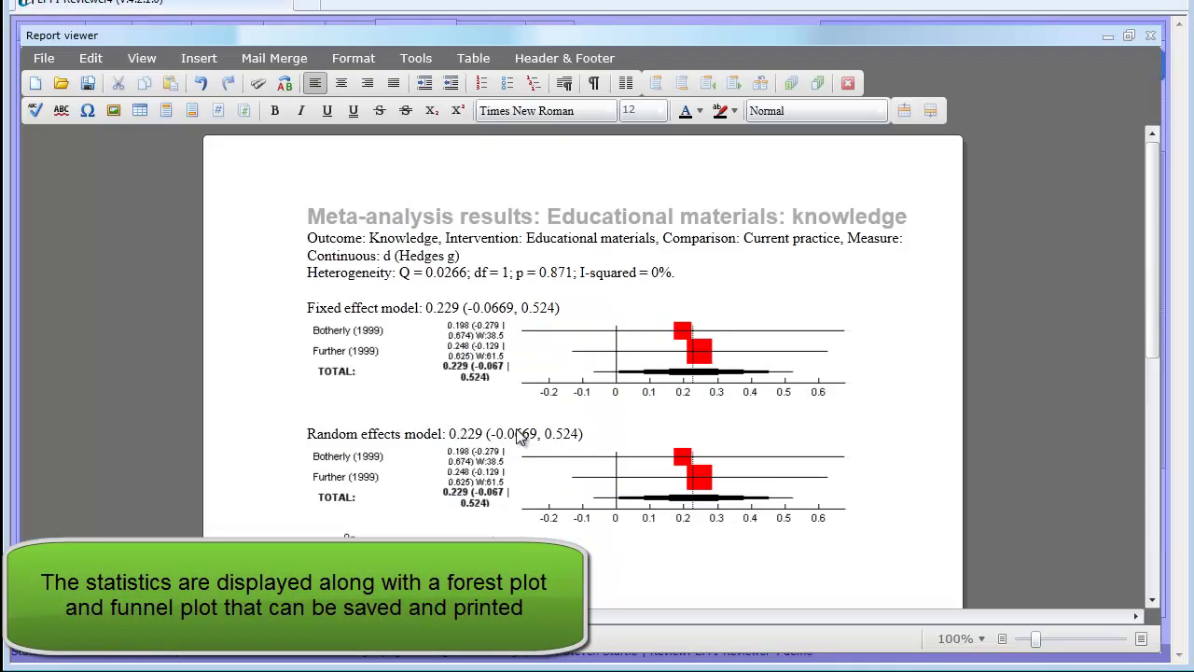
scroll(441, 380, down, 5)
scroll(440, 380, up, 4)
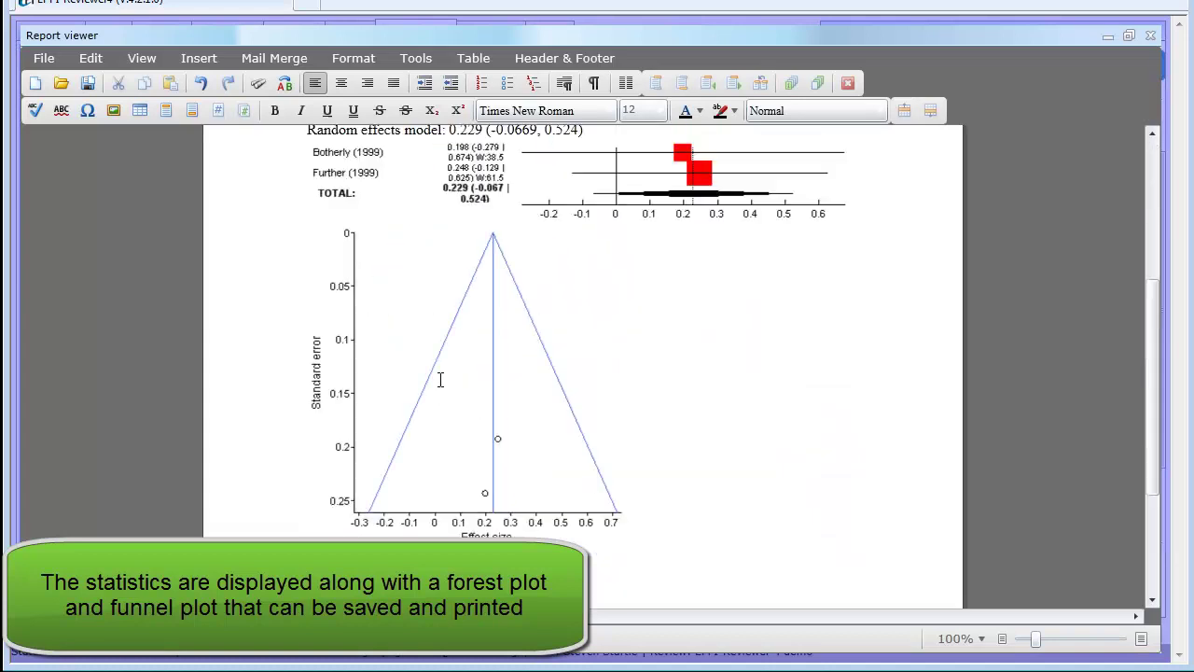
scroll(441, 379, up, 1)
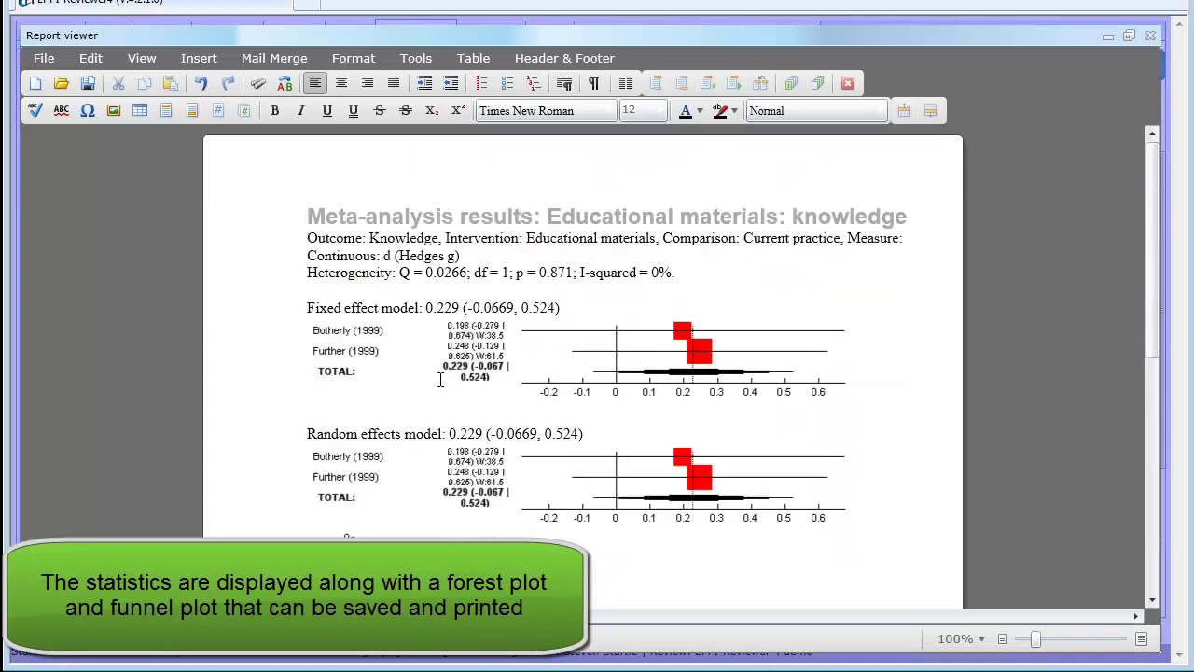
click(1150, 36)
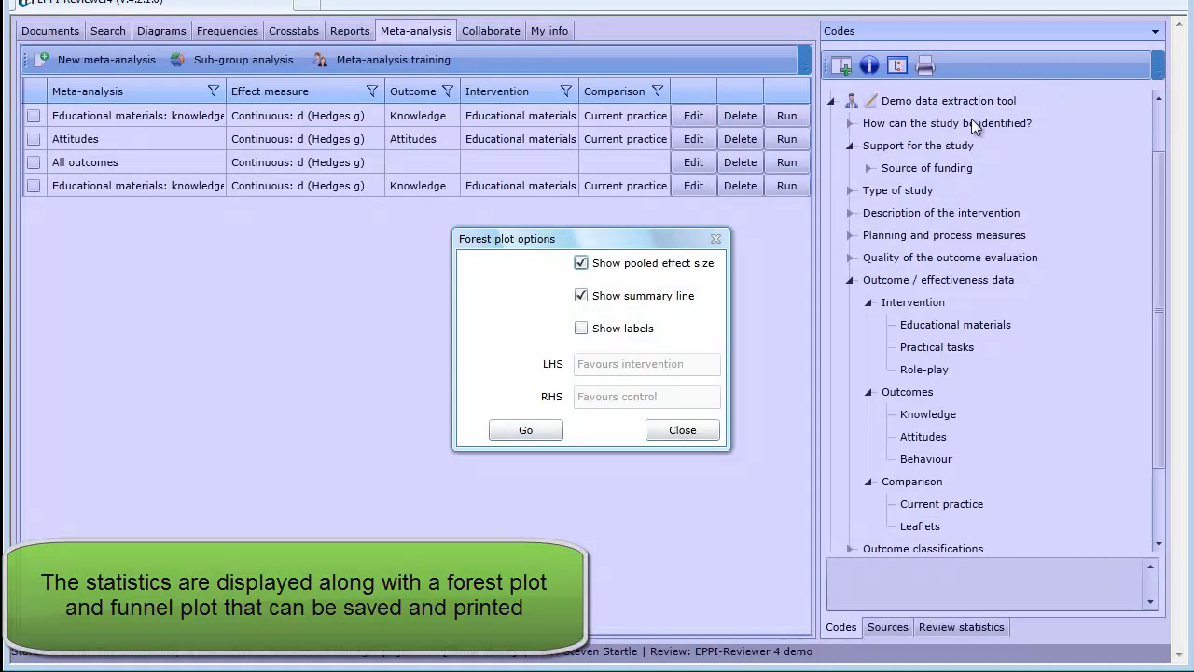
click(687, 431)
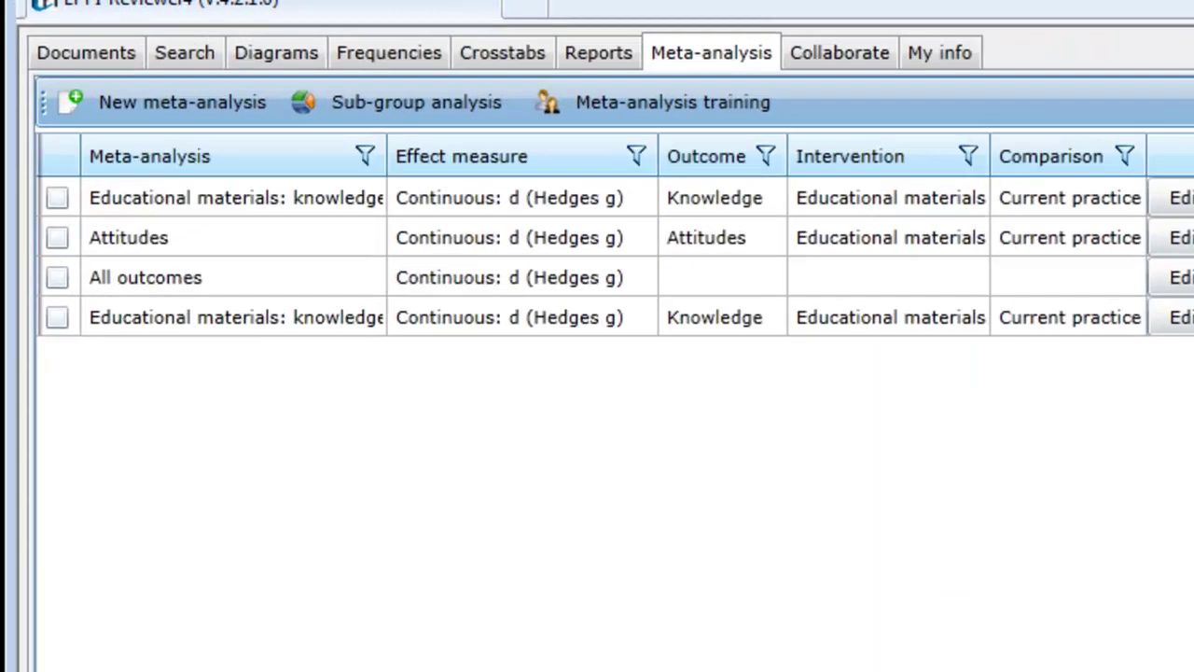
- Bring up the review's flow diagram and examine the stages from duplicate removal and screening through to applying the keywording tool
click(282, 53)
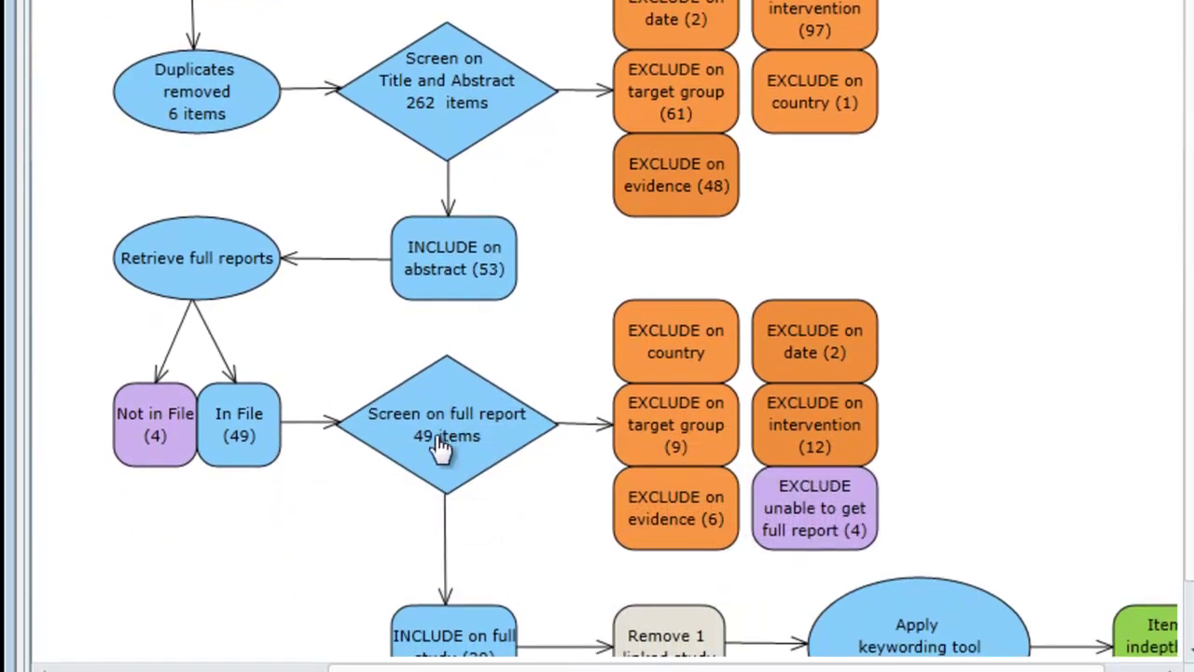
scroll(441, 448, down, 1)
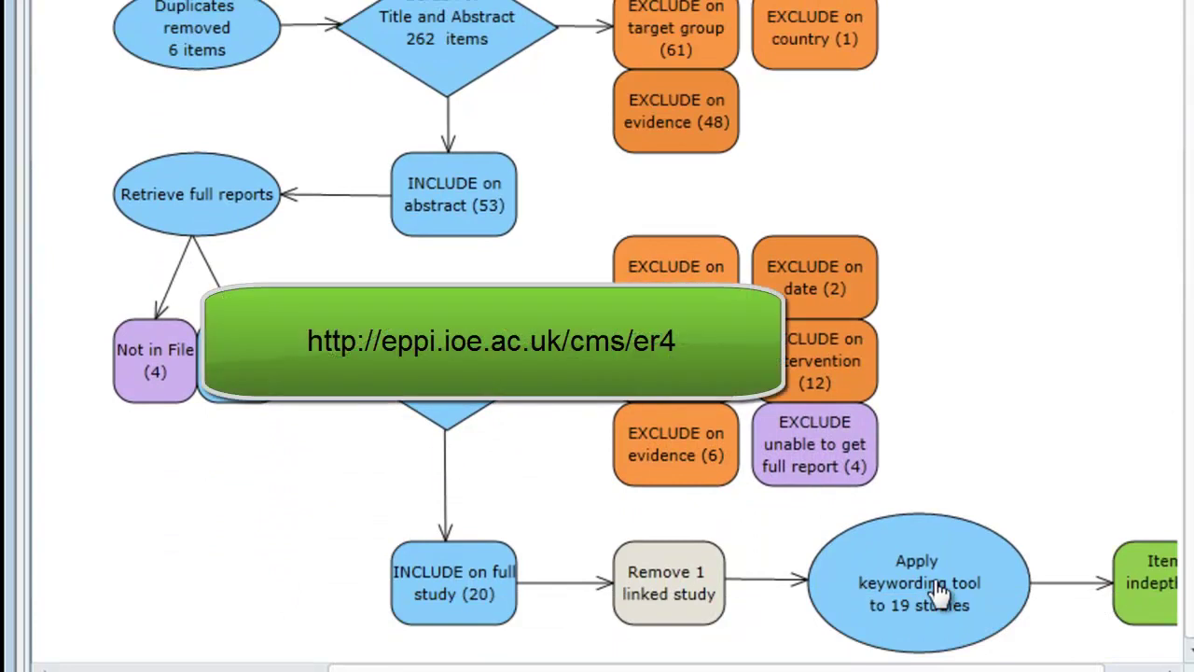